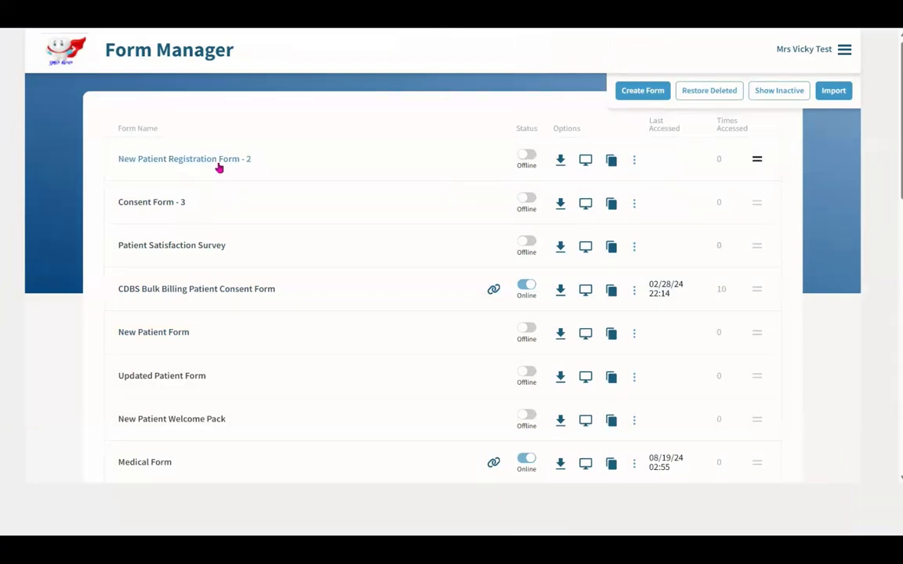
- Create a new blank Form 1 and view its Design Theme colour, font and header settings
{"action": "left_click", "coordinate": [643, 91]}
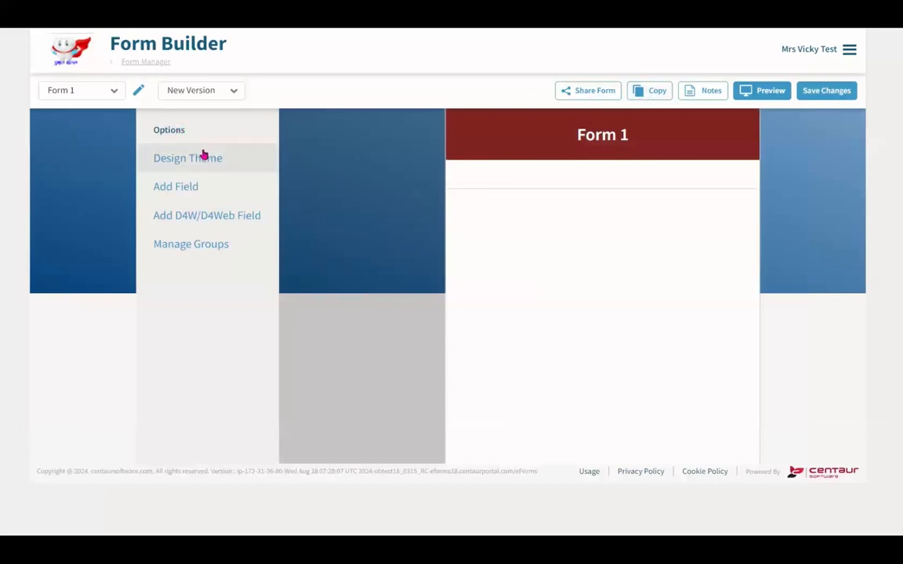
{"action": "left_click", "coordinate": [202, 154]}
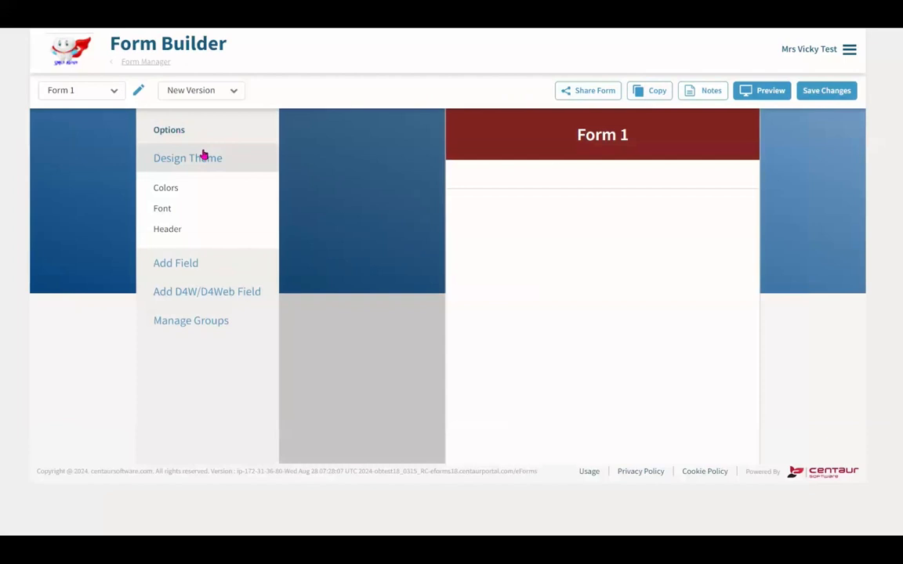
{"action": "left_click", "coordinate": [209, 186]}
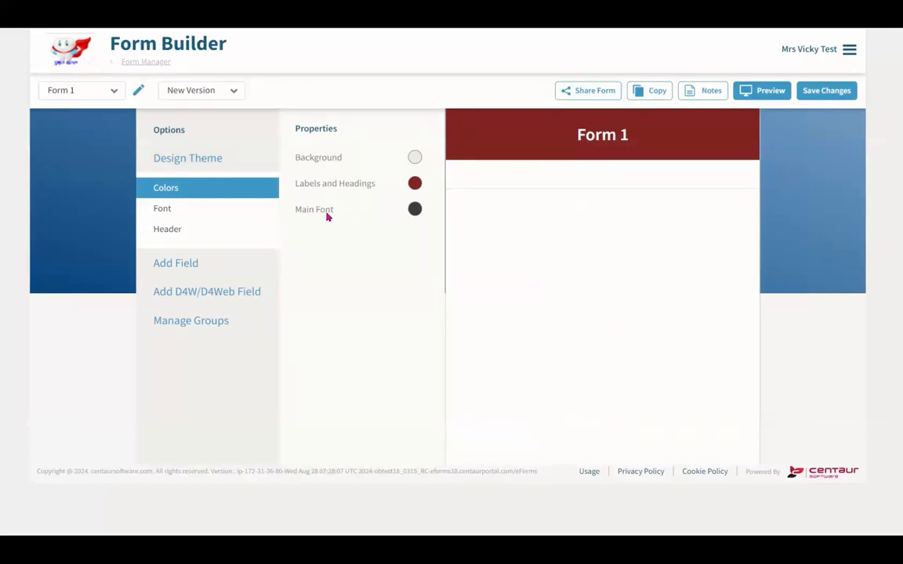
{"action": "left_click", "coordinate": [248, 219]}
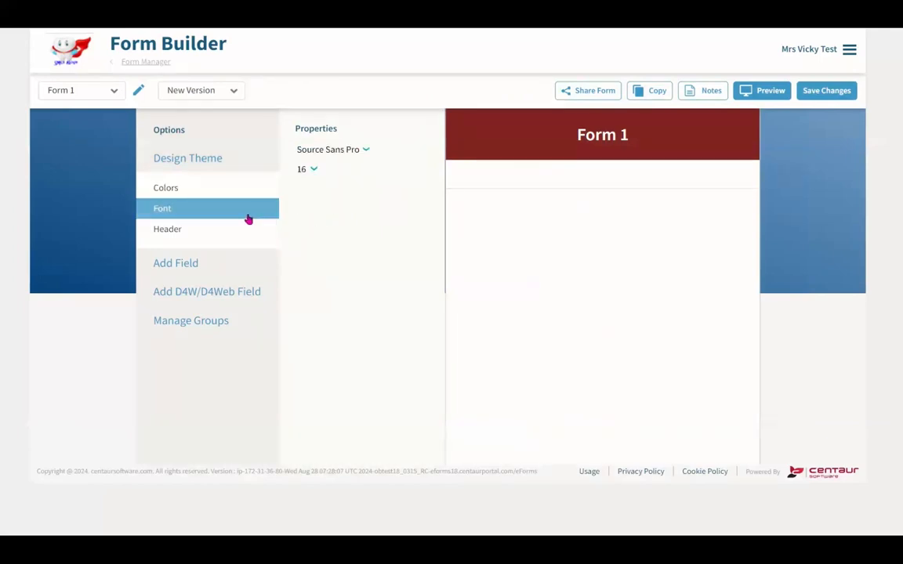
{"action": "left_click", "coordinate": [246, 232]}
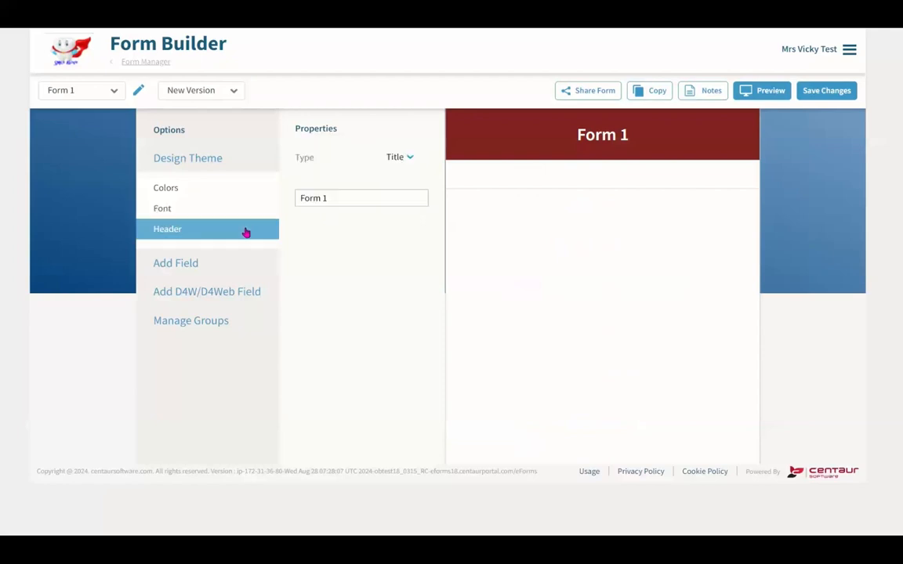
- Change the header type from Title to Logo and details
{"action": "left_click", "coordinate": [408, 166]}
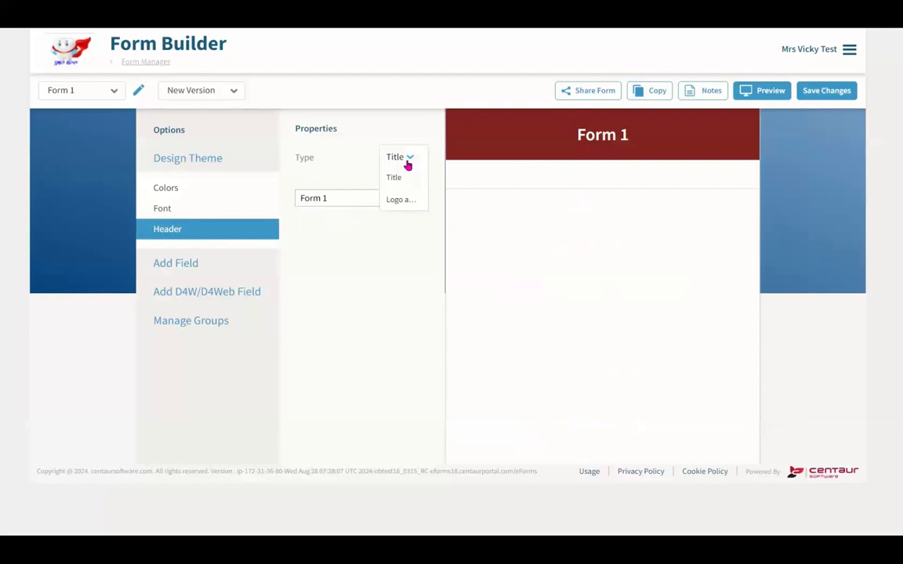
{"action": "left_click", "coordinate": [407, 200]}
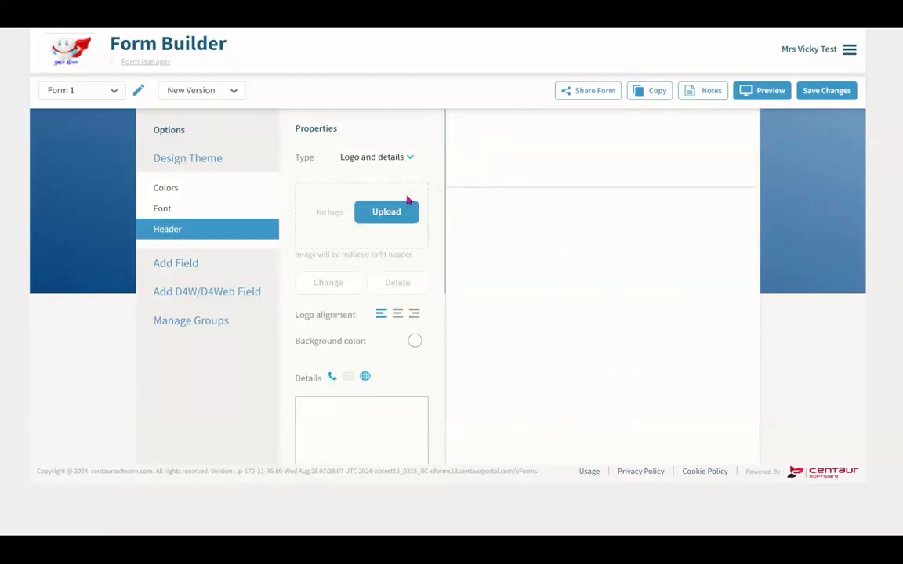
{"action": "left_click", "coordinate": [389, 221]}
{"action": "scroll", "coordinate": [393, 229], "scroll_direction": "down", "scroll_amount": 3}
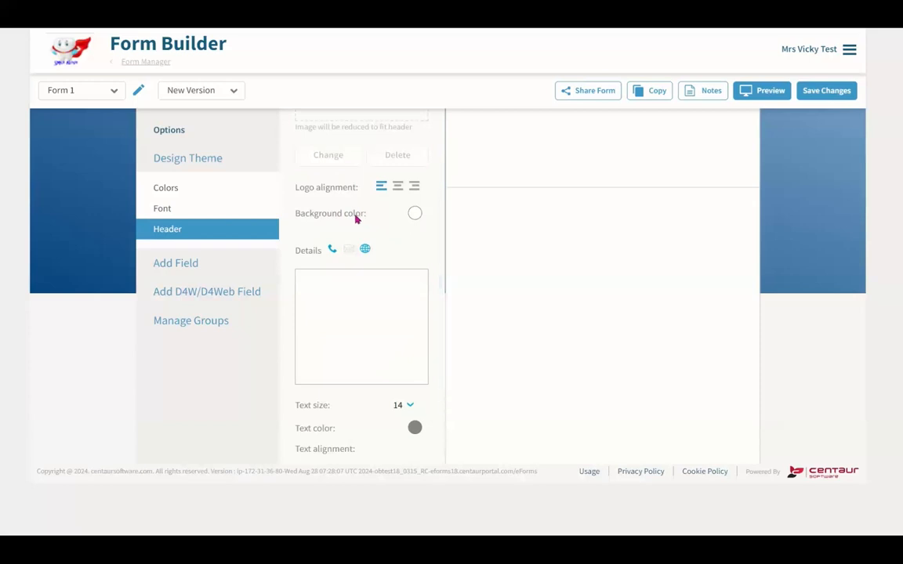
- Give the header a blue #1c7db1 background colour
{"action": "left_click", "coordinate": [415, 217]}
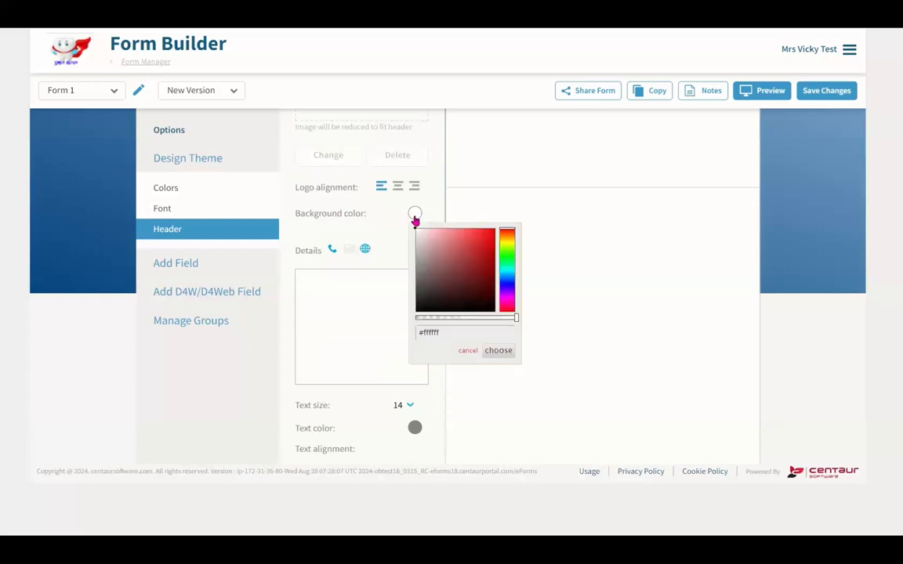
{"action": "left_click", "coordinate": [507, 279]}
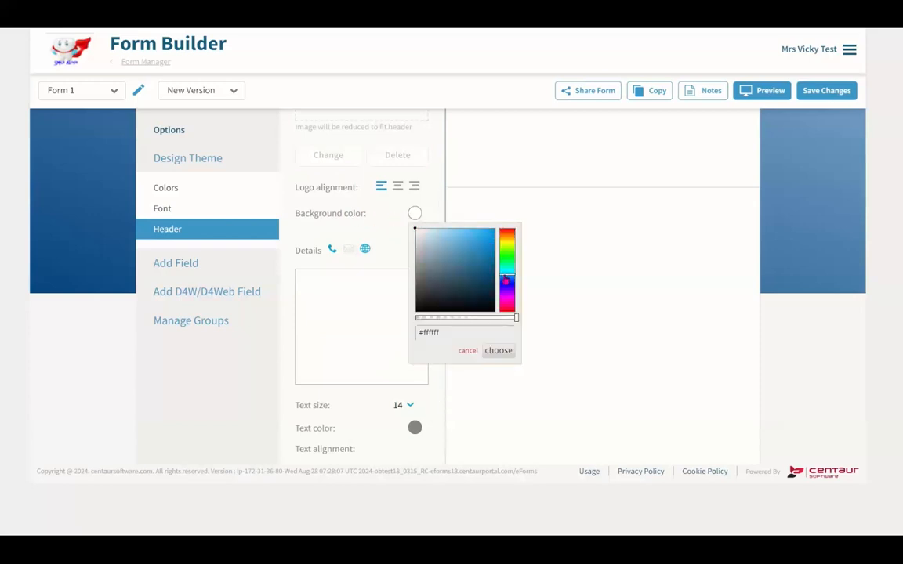
{"action": "left_click", "coordinate": [423, 235]}
{"action": "left_click_drag", "start_coordinate": [423, 235], "coordinate": [482, 258]}
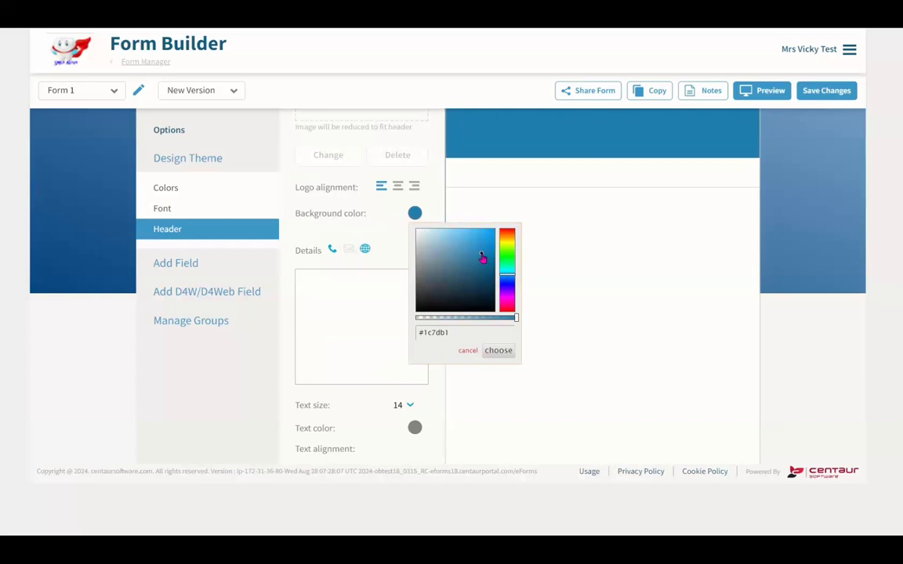
{"action": "left_click", "coordinate": [350, 223]}
- Enter the header details 'Smile Above' and 'Medical History Form'
{"action": "scroll", "coordinate": [357, 232], "scroll_direction": "down", "scroll_amount": 1}
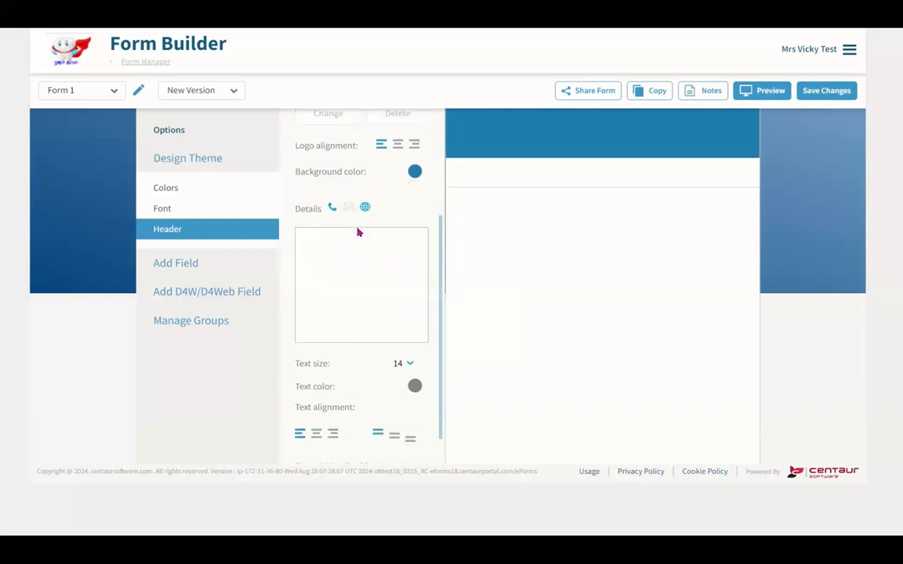
{"action": "scroll", "coordinate": [357, 232], "scroll_direction": "down", "scroll_amount": 1}
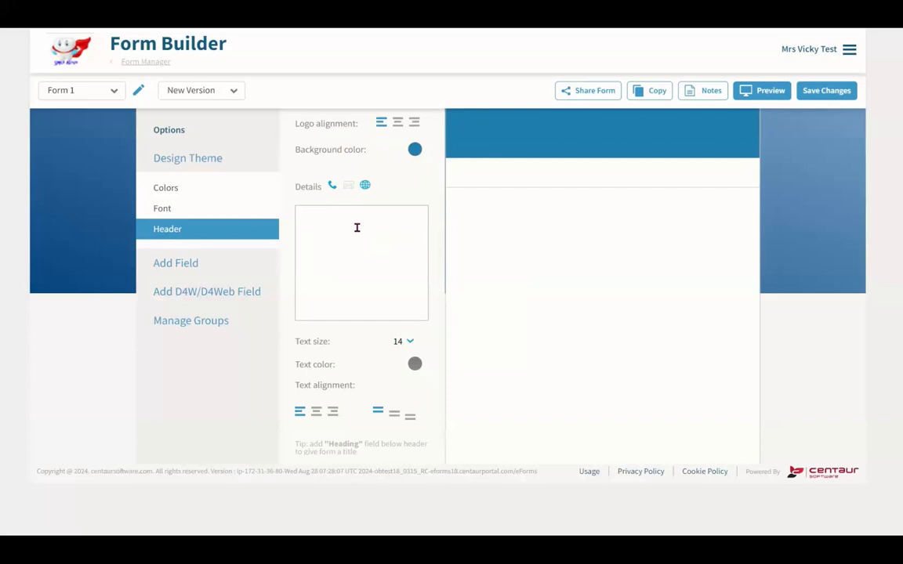
{"action": "type", "text": "Sm"}
{"action": "type", "text": "ile Abo"}
{"action": "type", "text": "ve Medical His"}
{"action": "type", "text": "tory Form"}
- Make the header text size 36, near-white (#faf6f5) and centre-aligned
{"action": "left_click", "coordinate": [402, 342]}
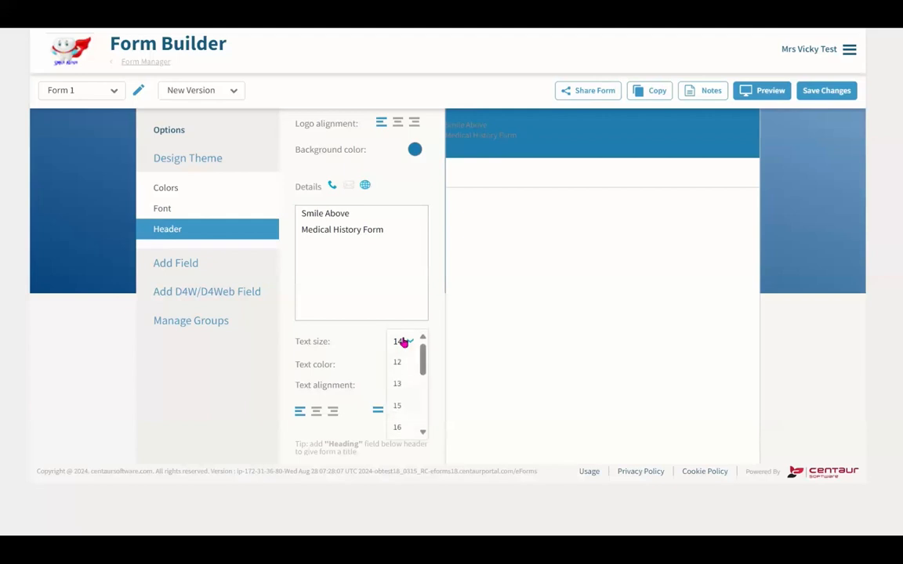
{"action": "scroll", "coordinate": [414, 379], "scroll_direction": "down", "scroll_amount": 3}
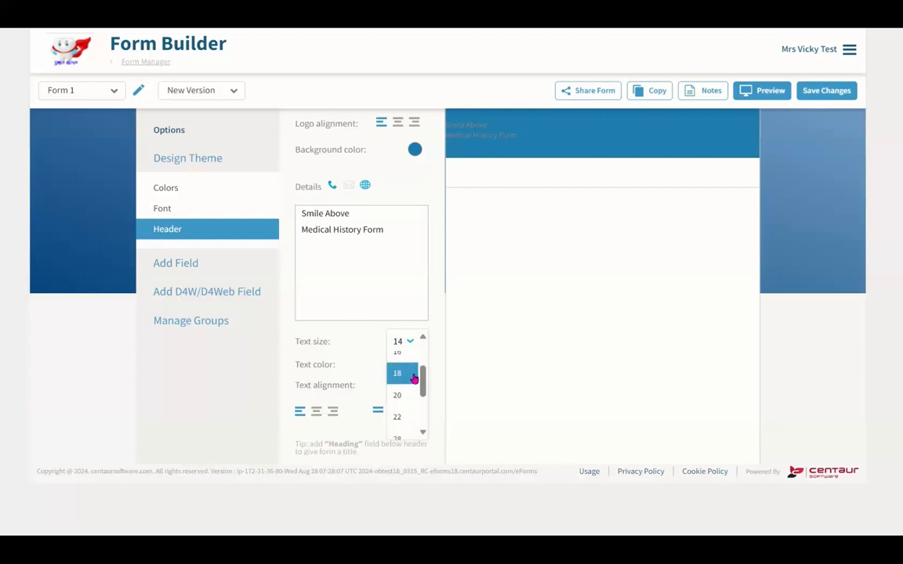
{"action": "left_click", "coordinate": [398, 409]}
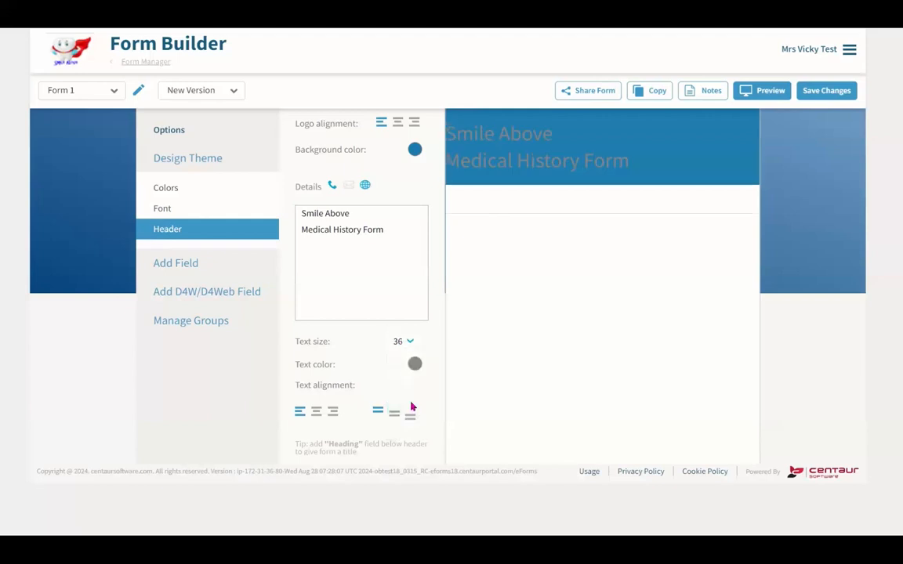
{"action": "left_click", "coordinate": [414, 365]}
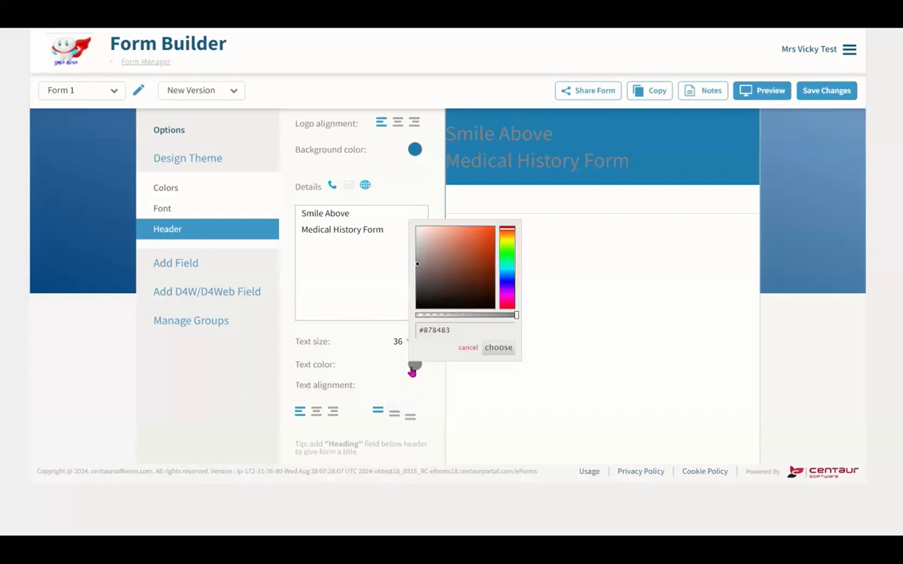
{"action": "left_click_drag", "start_coordinate": [418, 269], "coordinate": [418, 232]}
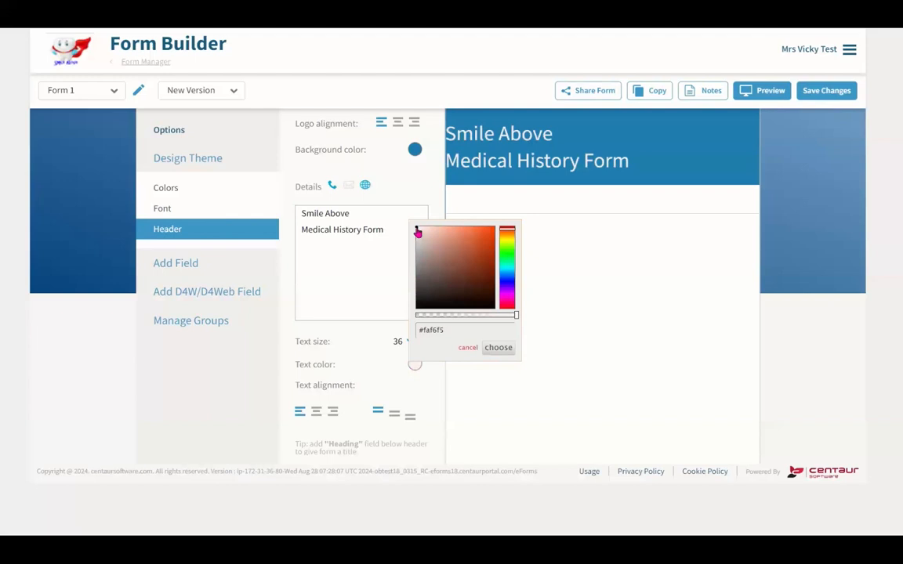
{"action": "left_click", "coordinate": [367, 343]}
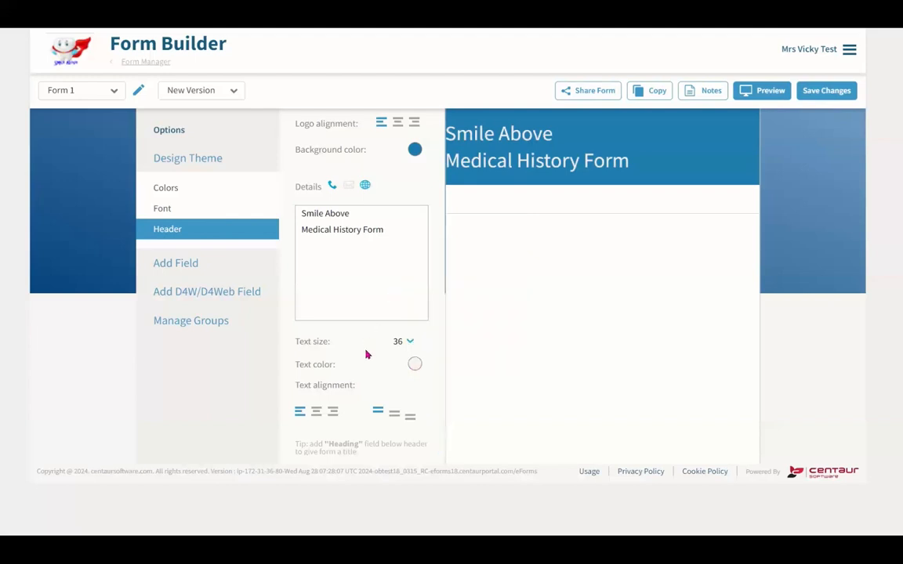
{"action": "left_click", "coordinate": [315, 413]}
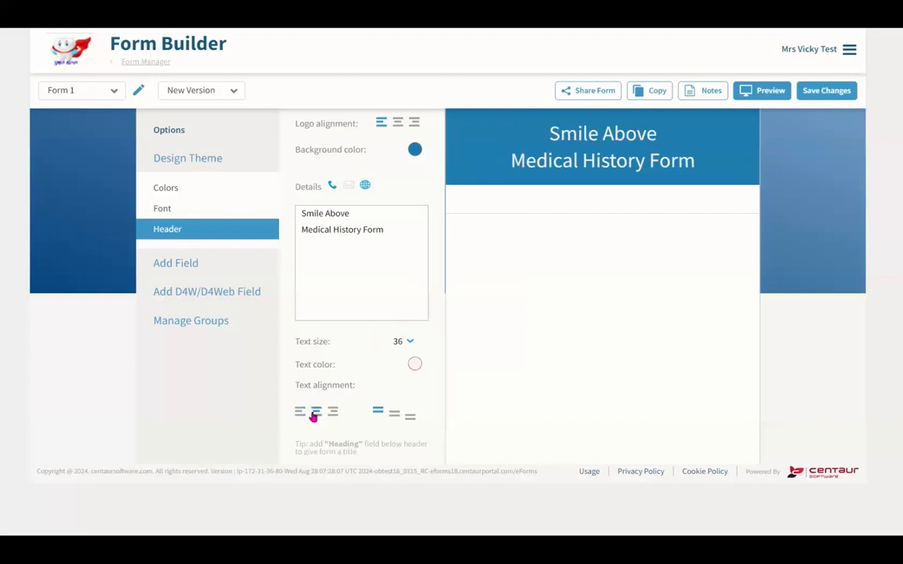
- Add D4W Title, Surname, Firstname, DOB, Mobile and Referred by fields to the form
{"action": "left_click", "coordinate": [251, 287]}
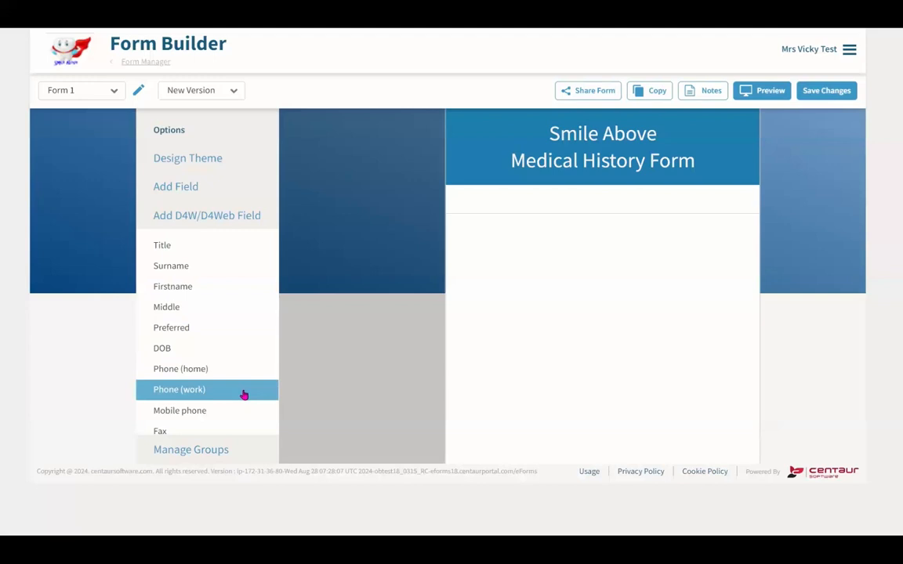
{"action": "left_click", "coordinate": [211, 250]}
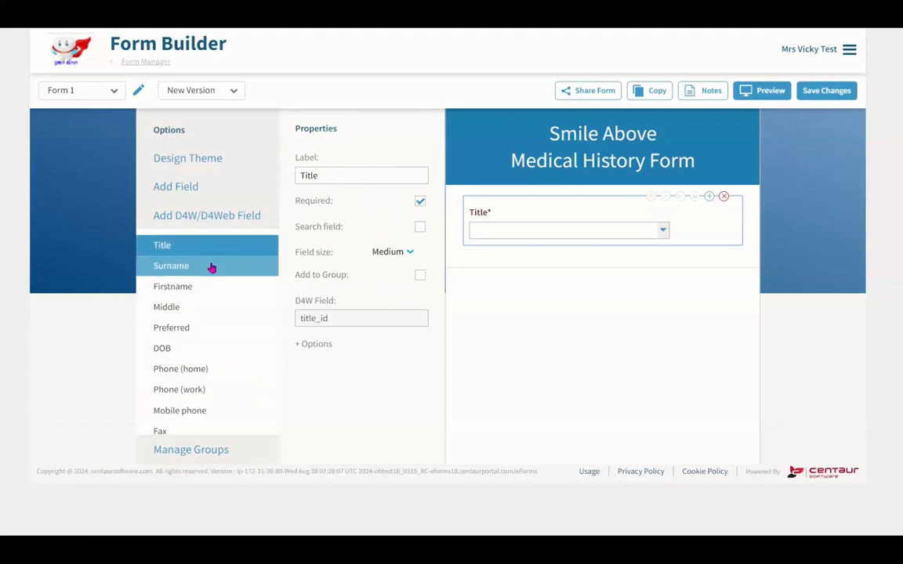
{"action": "left_click", "coordinate": [211, 268]}
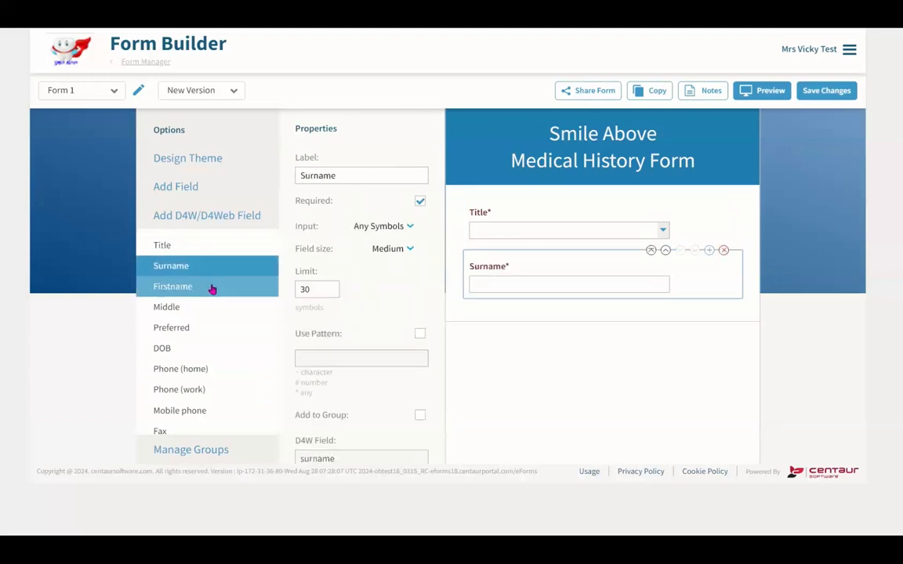
{"action": "left_click", "coordinate": [211, 289]}
{"action": "scroll", "coordinate": [211, 289], "scroll_direction": "down", "scroll_amount": 1}
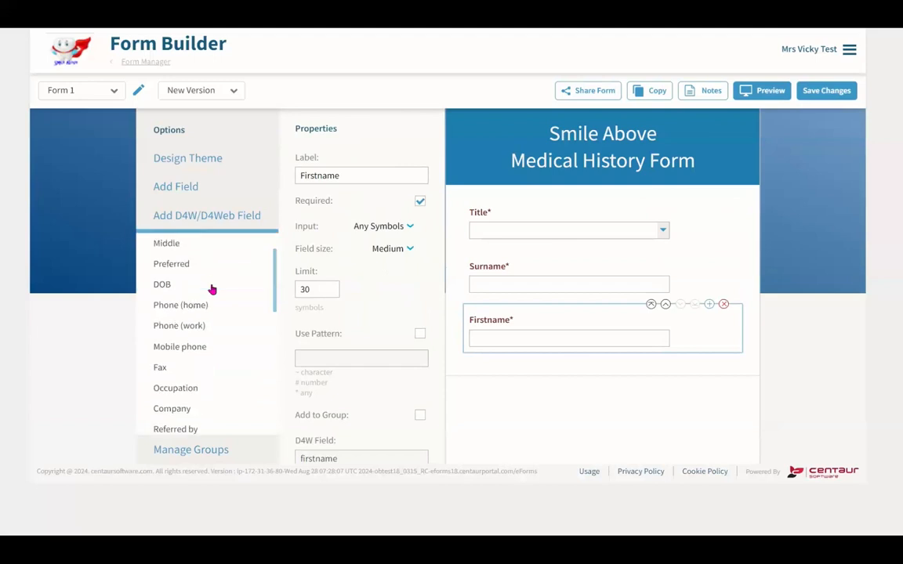
{"action": "left_click", "coordinate": [210, 294]}
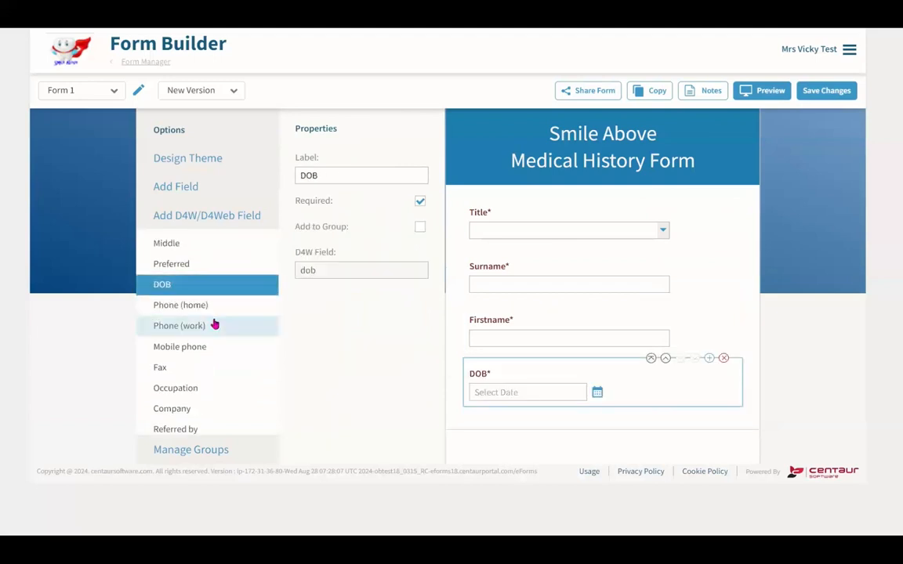
{"action": "left_click", "coordinate": [215, 347]}
{"action": "scroll", "coordinate": [214, 345], "scroll_direction": "down", "scroll_amount": 2}
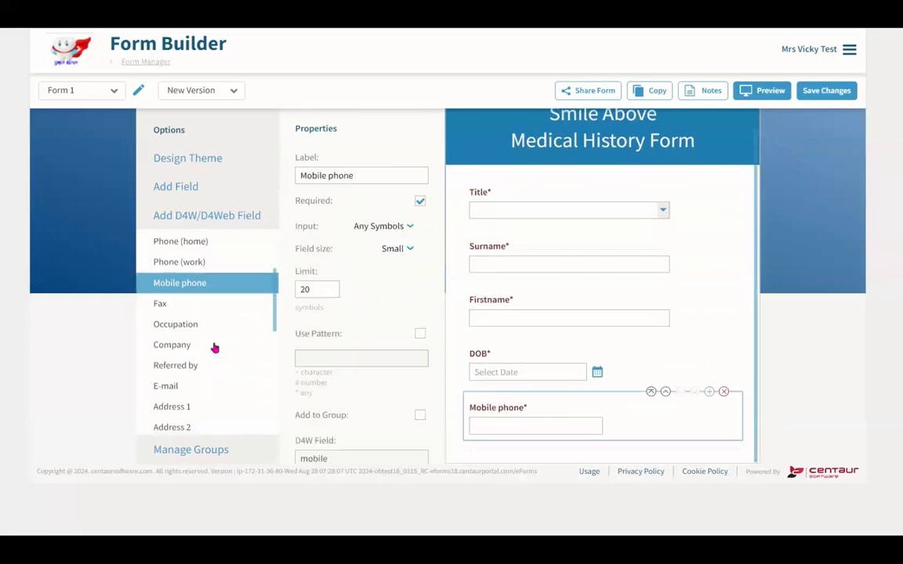
{"action": "left_click", "coordinate": [215, 309]}
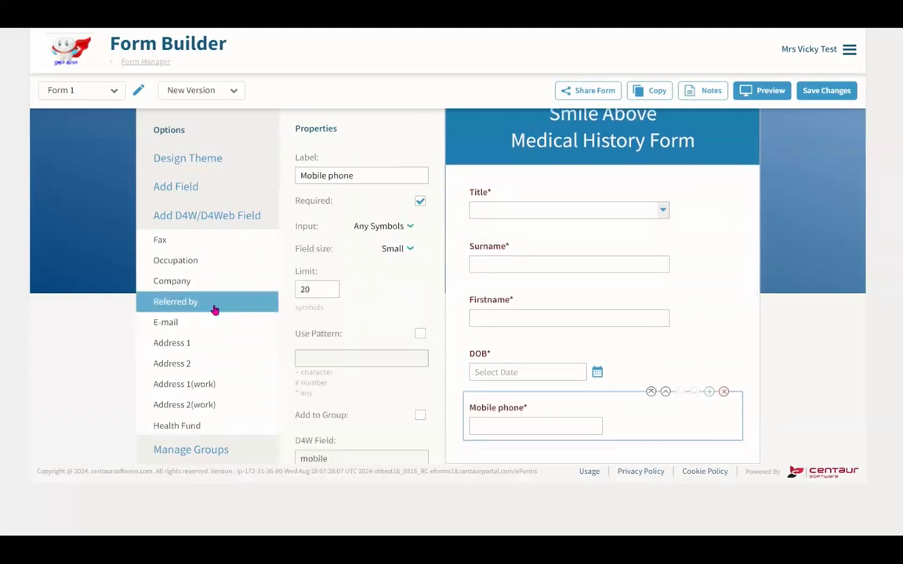
- Add Health Fund, Medical history, Emergency Contact Person, Conditions and Allergies fields
{"action": "scroll", "coordinate": [214, 308], "scroll_direction": "down", "scroll_amount": 2}
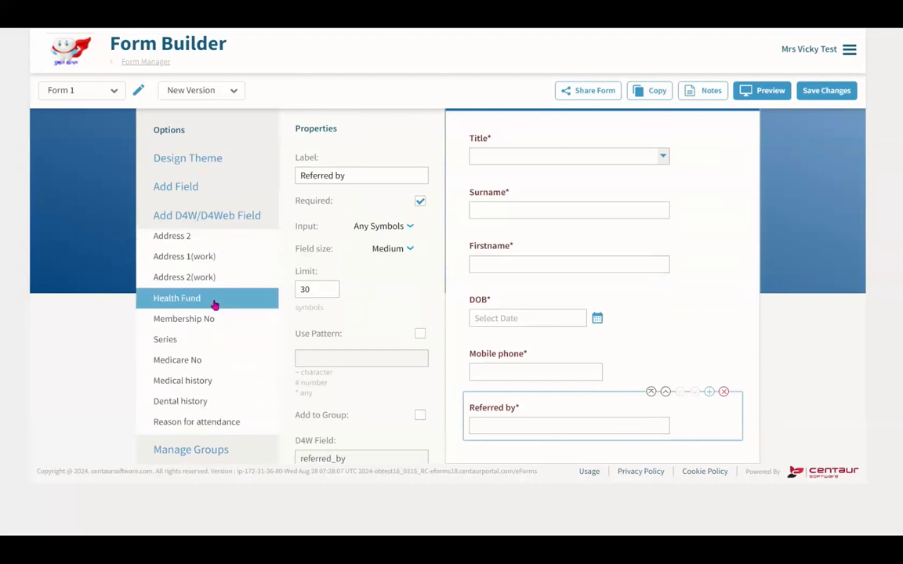
{"action": "left_click", "coordinate": [215, 307]}
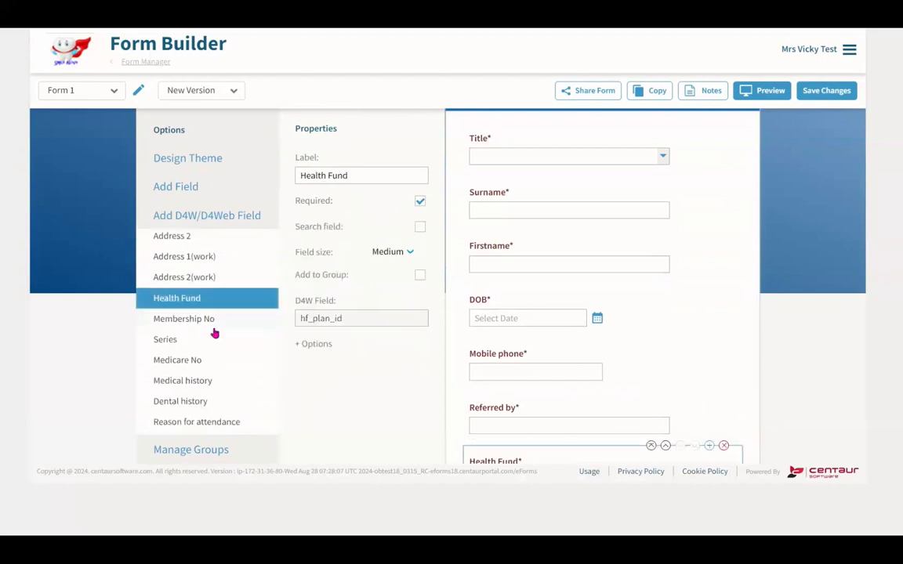
{"action": "left_click", "coordinate": [221, 378]}
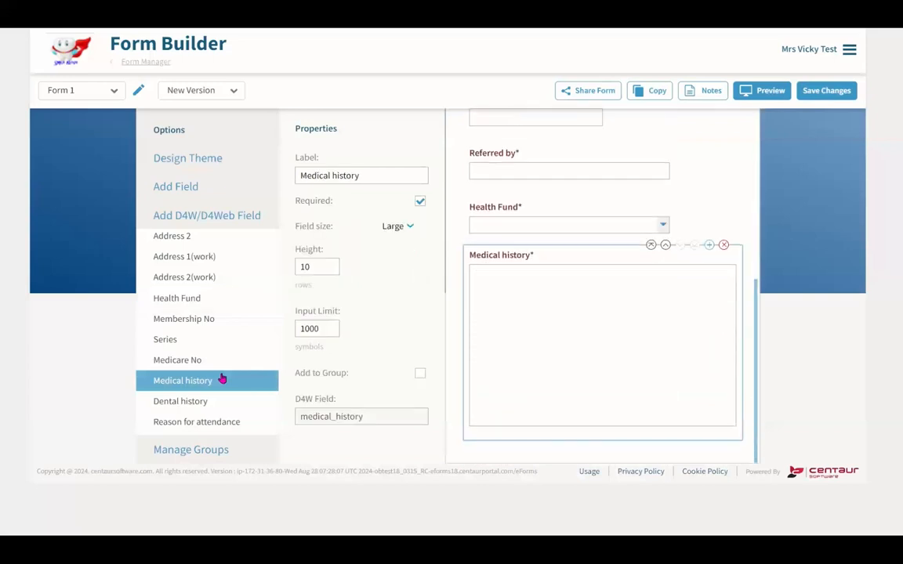
{"action": "scroll", "coordinate": [222, 378], "scroll_direction": "down", "scroll_amount": 4}
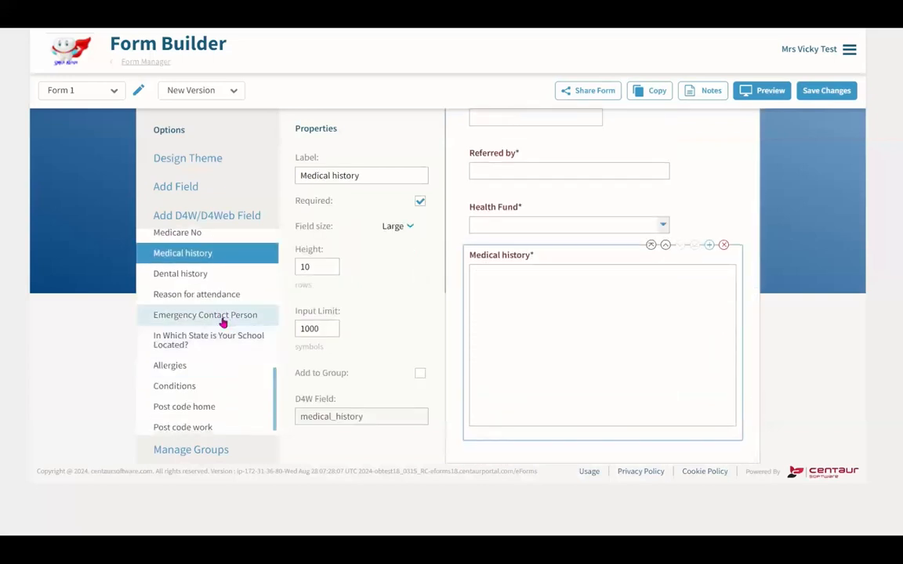
{"action": "left_click", "coordinate": [223, 320]}
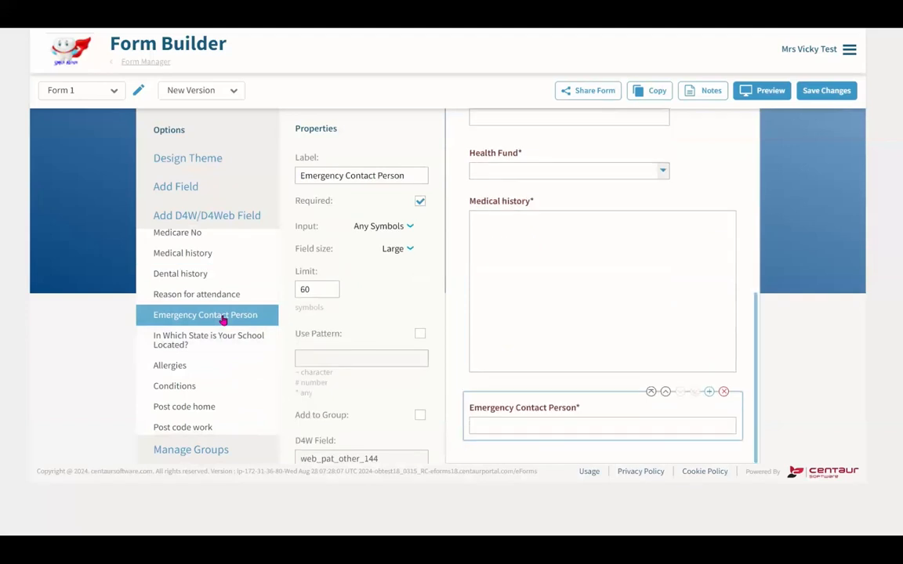
{"action": "scroll", "coordinate": [223, 319], "scroll_direction": "down", "scroll_amount": 1}
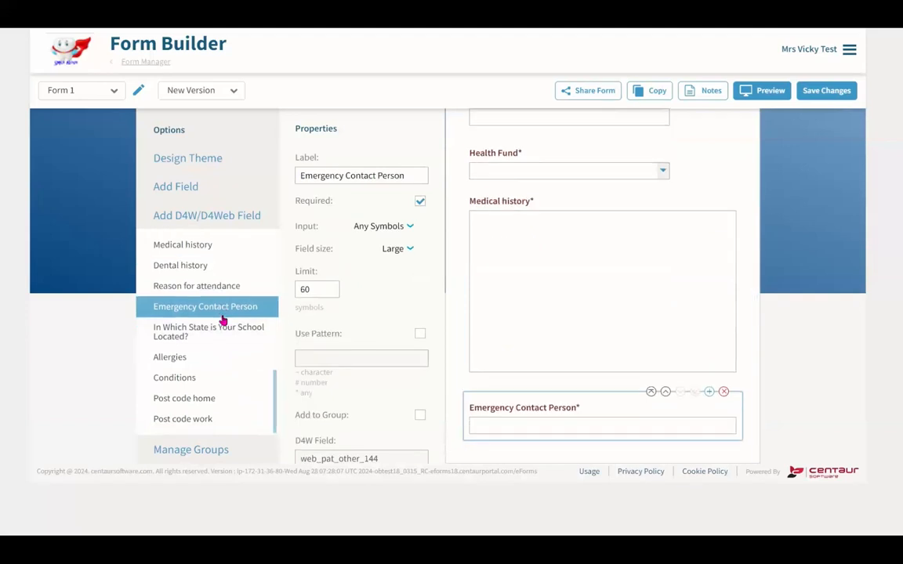
{"action": "left_click", "coordinate": [201, 373]}
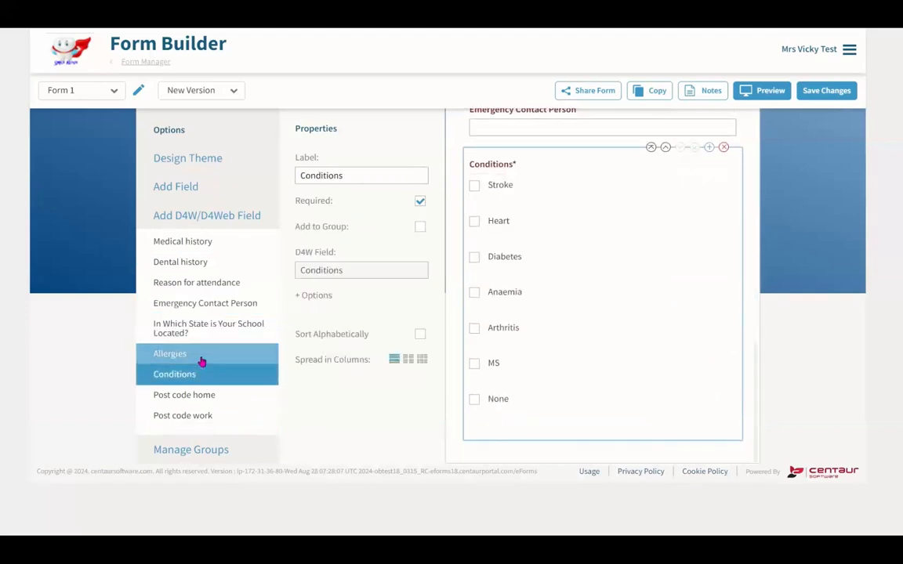
{"action": "left_click", "coordinate": [202, 361]}
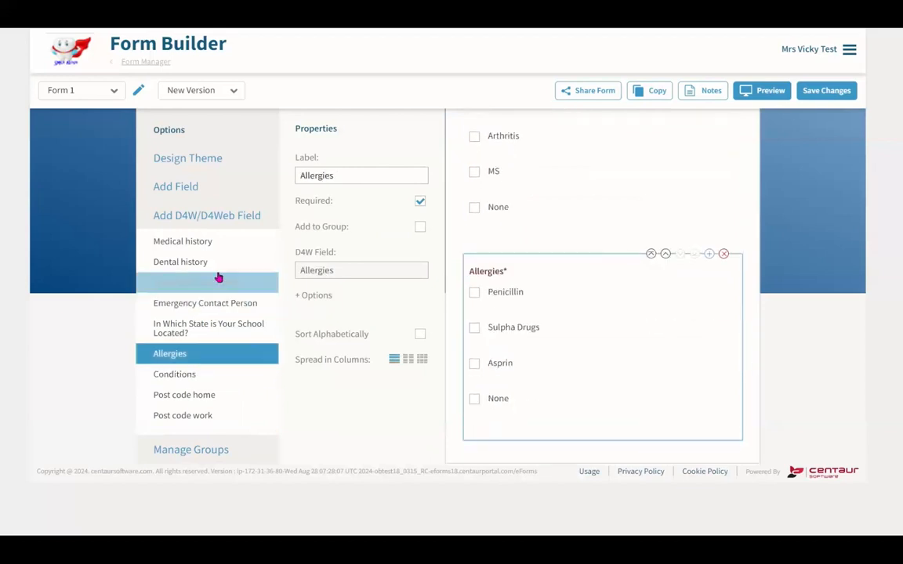
{"action": "left_click", "coordinate": [229, 226]}
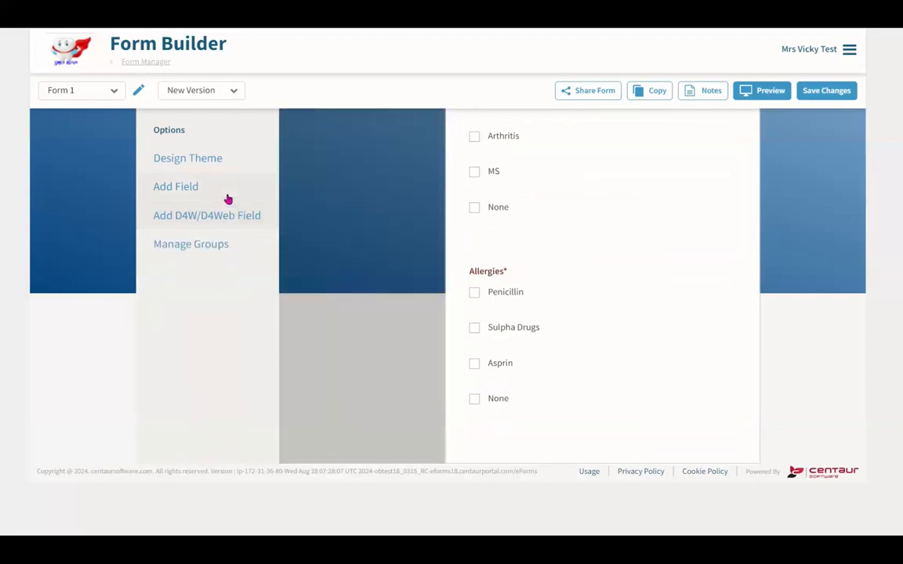
- Add a radio button question labelled 'Are you interested in the following:'
{"action": "left_click", "coordinate": [229, 197]}
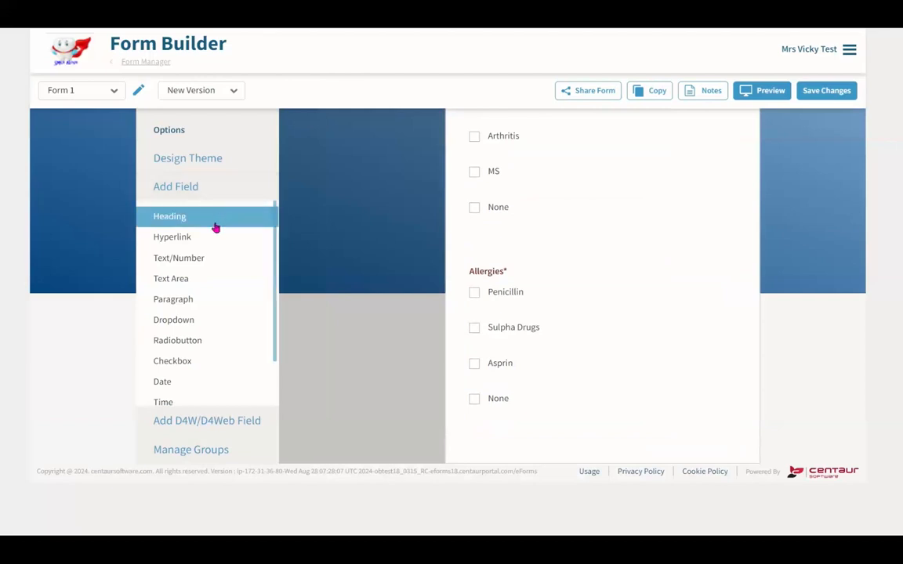
{"action": "left_click", "coordinate": [207, 341]}
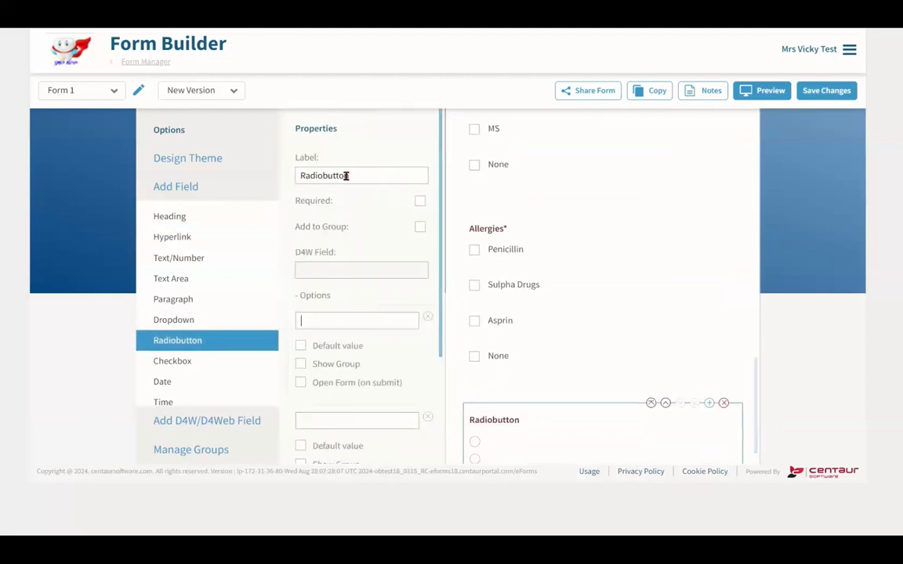
{"action": "left_click_drag", "start_coordinate": [352, 175], "coordinate": [287, 180]}
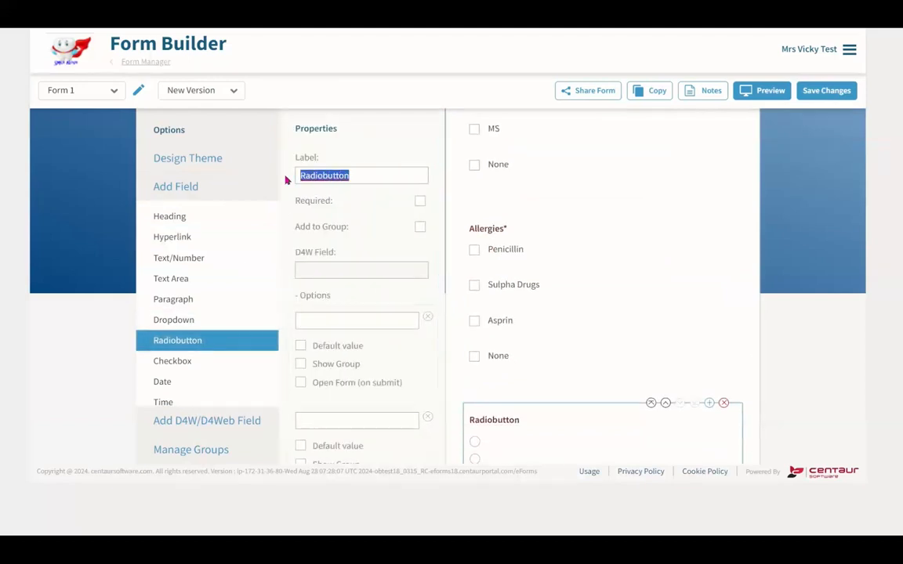
{"action": "type", "text": "Are you"}
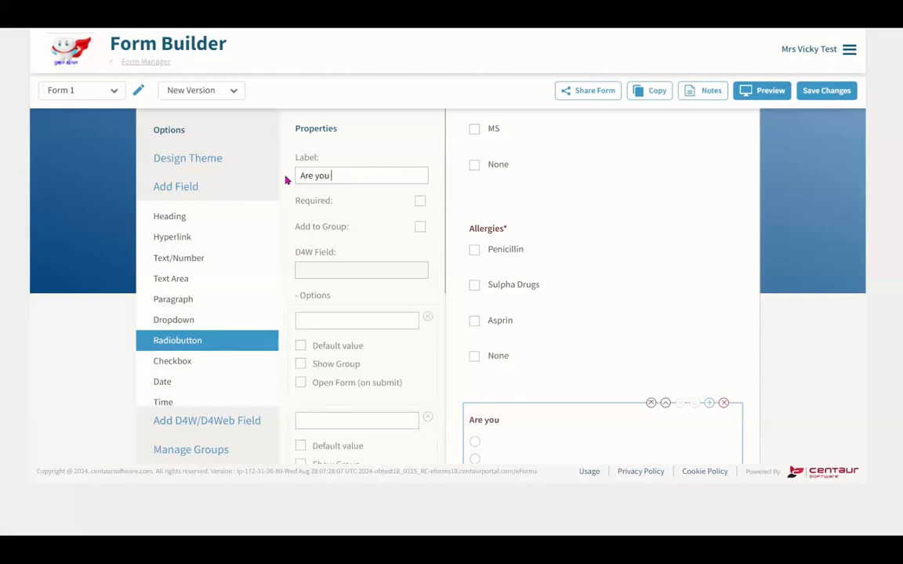
{"action": "type", "text": " interested in the f"}
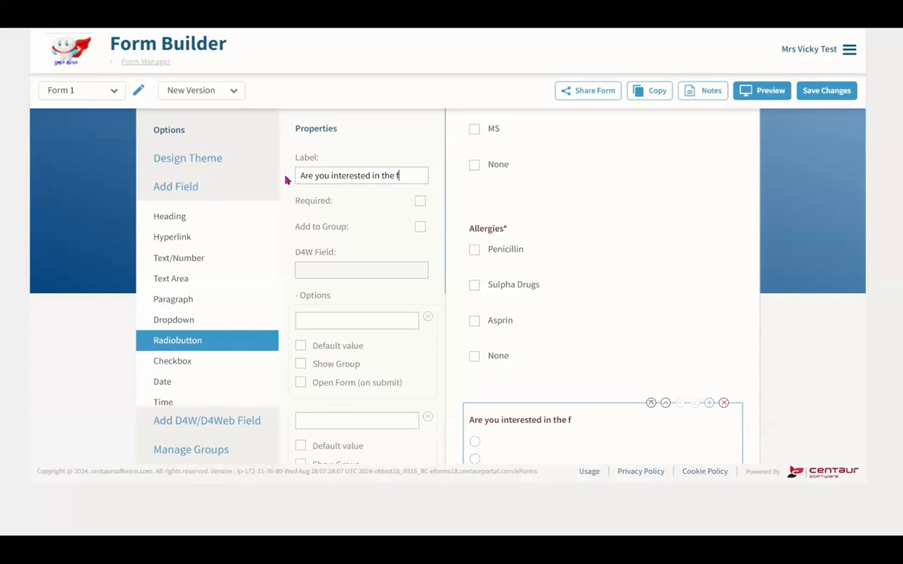
{"action": "type", "text": "ollowing:"}
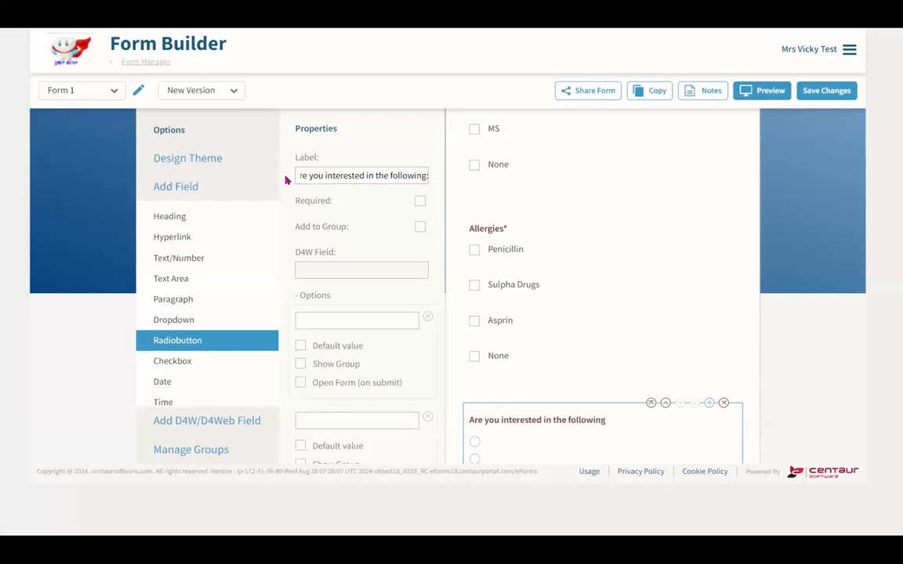
- Give the question options Veneers, Implants and Crown and Bridge, spread over three columns
{"action": "scroll", "coordinate": [376, 235], "scroll_direction": "down", "scroll_amount": 1}
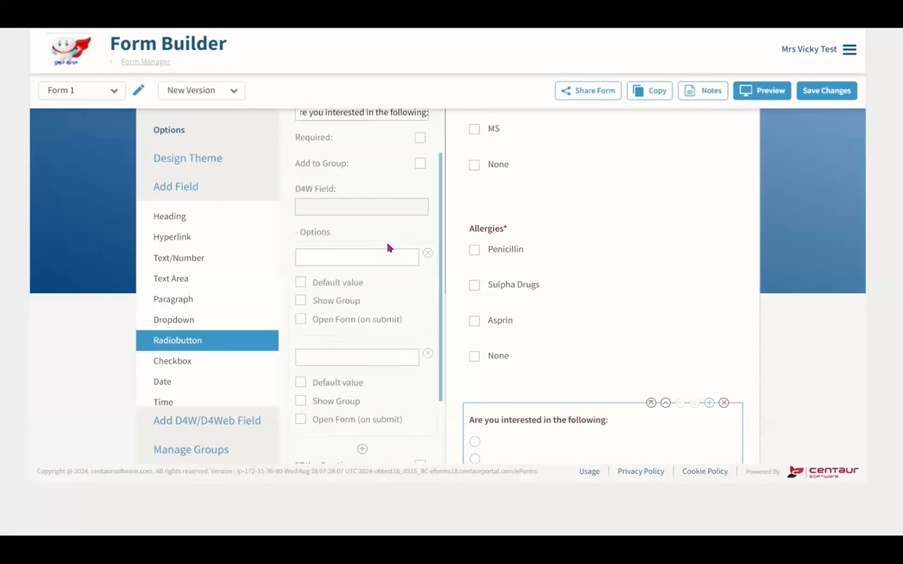
{"action": "left_click", "coordinate": [381, 255]}
{"action": "type", "text": "Veneers"}
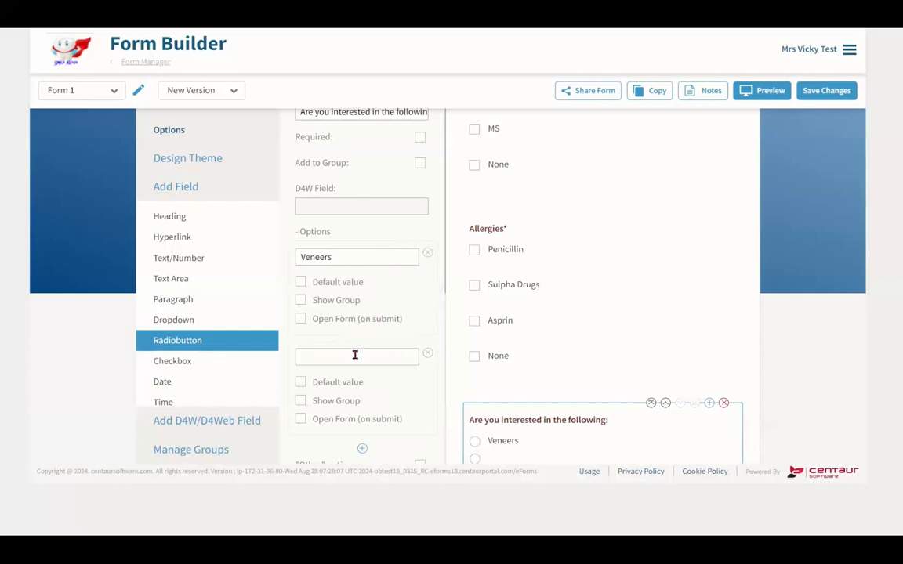
{"action": "left_click", "coordinate": [355, 355]}
{"action": "type", "text": "Implants"}
{"action": "scroll", "coordinate": [355, 355], "scroll_direction": "down", "scroll_amount": 1}
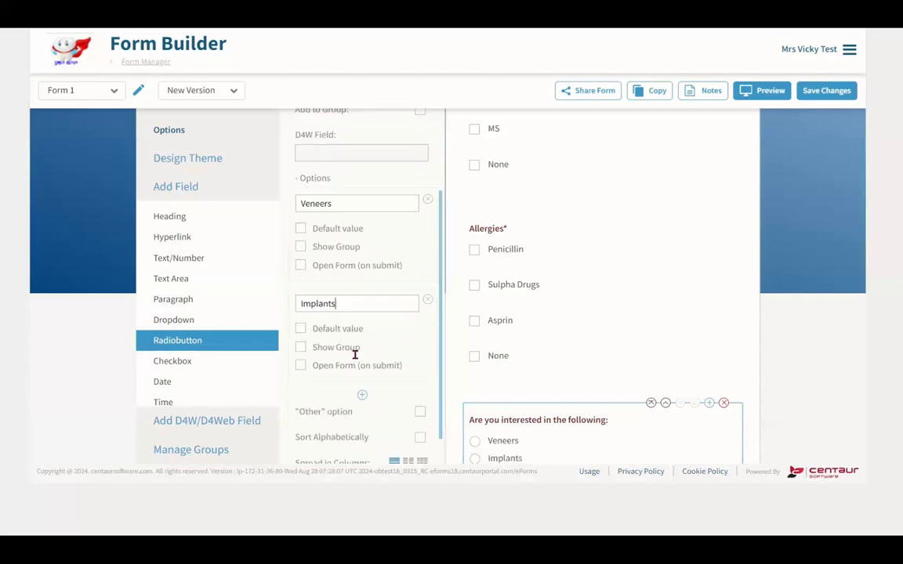
{"action": "left_click", "coordinate": [362, 387]}
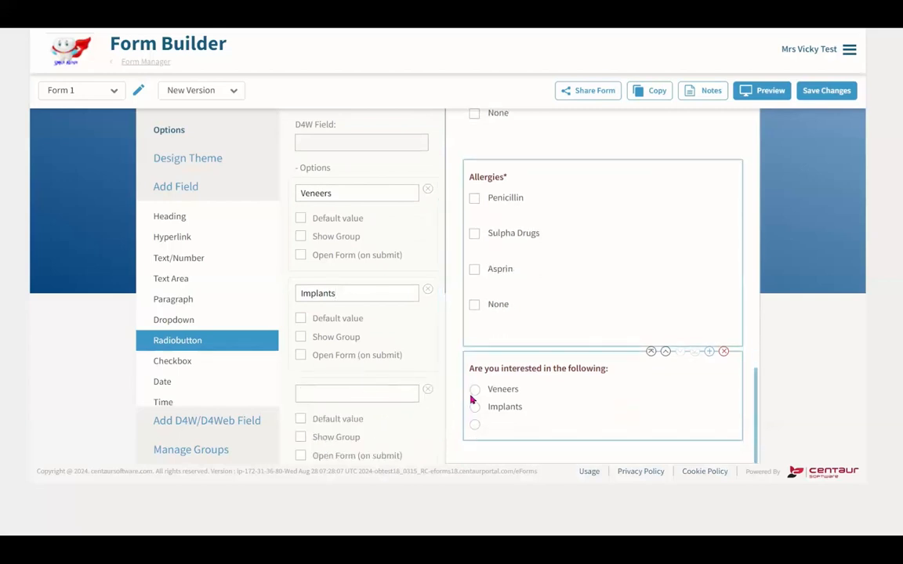
{"action": "type", "text": "C"}
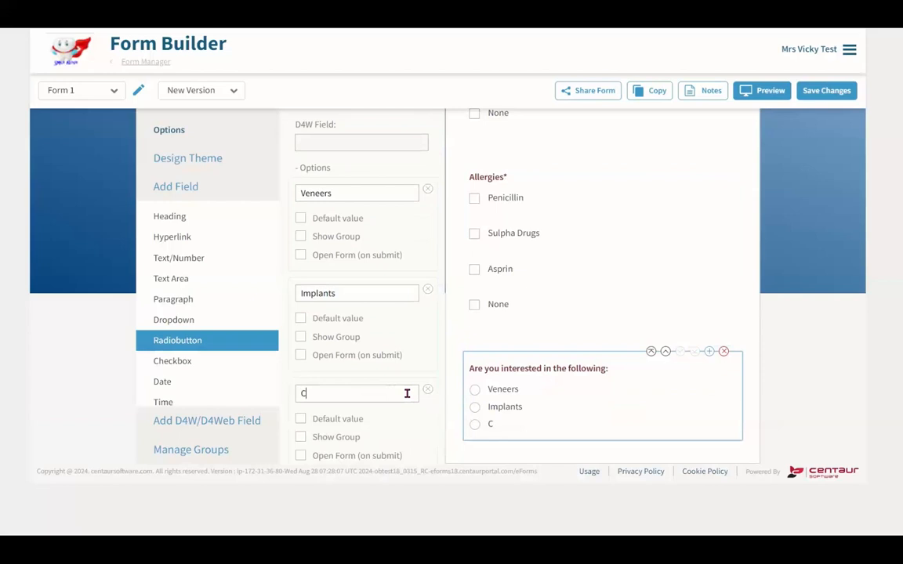
{"action": "type", "text": "rown and Bridge"}
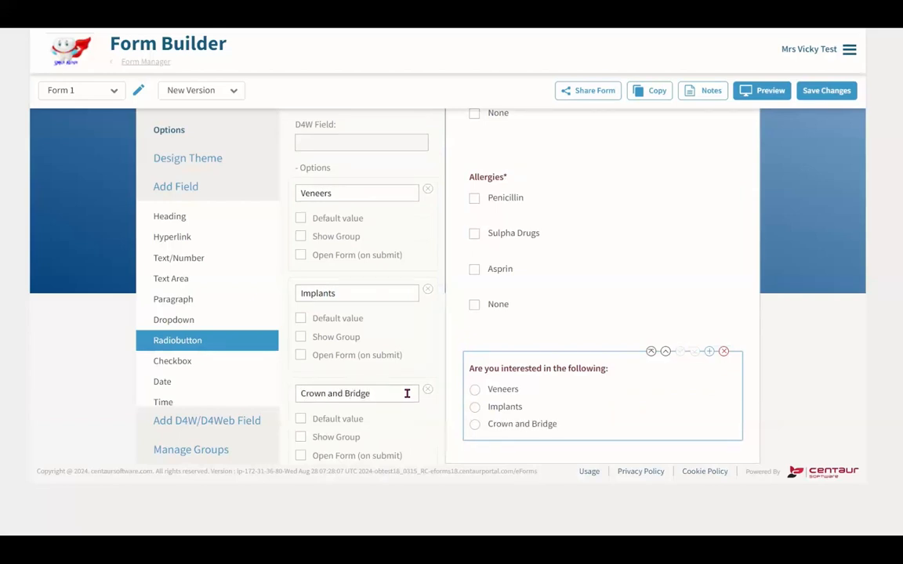
{"action": "scroll", "coordinate": [407, 391], "scroll_direction": "down", "scroll_amount": 3}
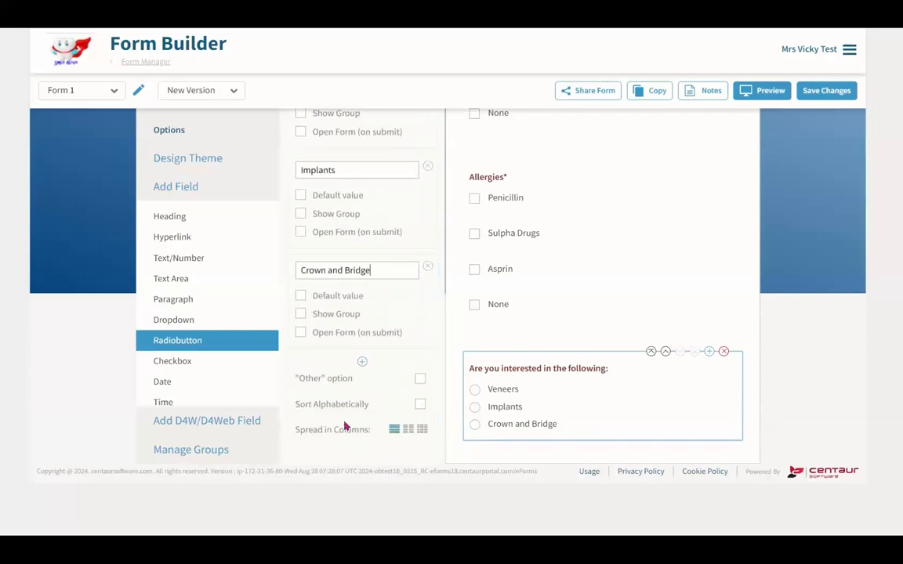
{"action": "left_click", "coordinate": [407, 432]}
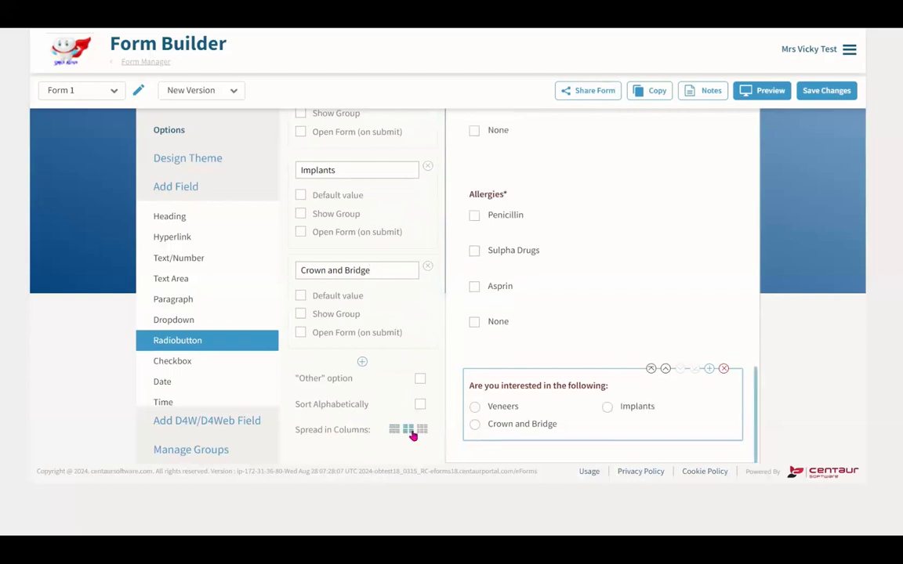
{"action": "left_click", "coordinate": [421, 432]}
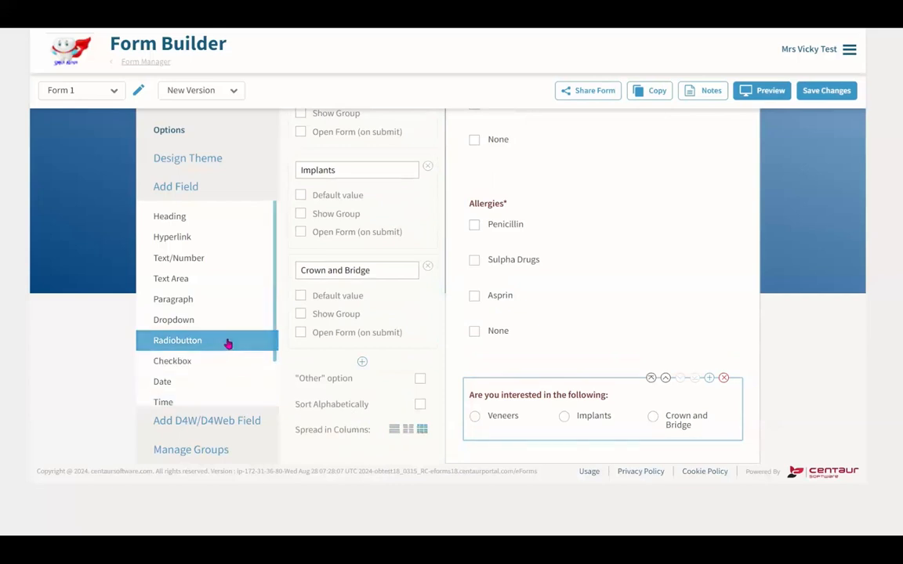
- Add a Patient signature box and a Date field to the form
{"action": "scroll", "coordinate": [227, 345], "scroll_direction": "down", "scroll_amount": 1}
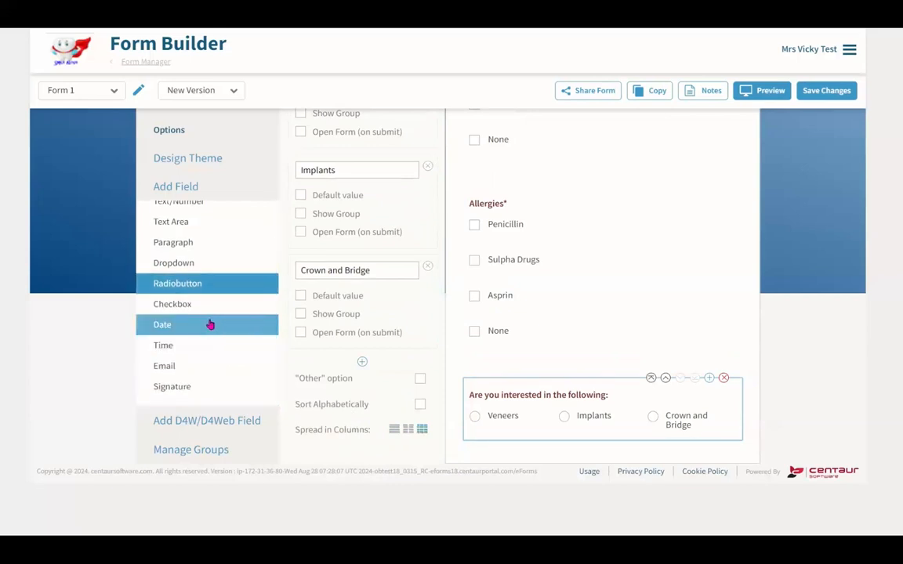
{"action": "left_click", "coordinate": [201, 387]}
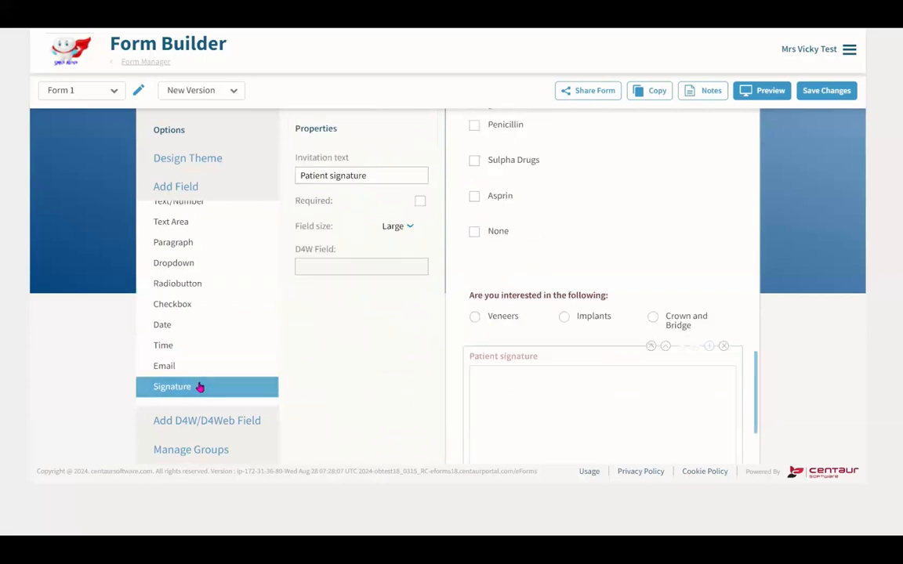
{"action": "left_click", "coordinate": [208, 333]}
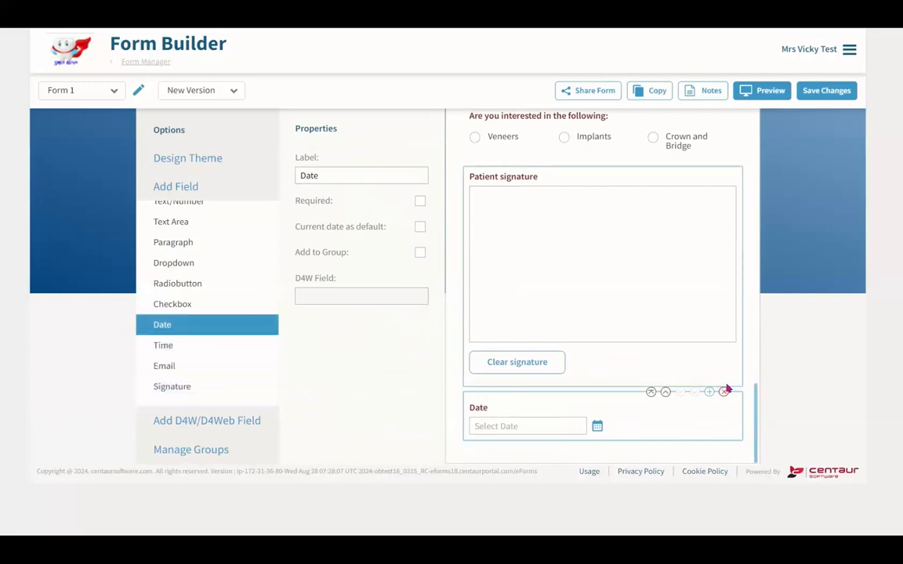
- Preview the Smile Above Medical History Form and scroll through all its fields
{"action": "left_click", "coordinate": [778, 93]}
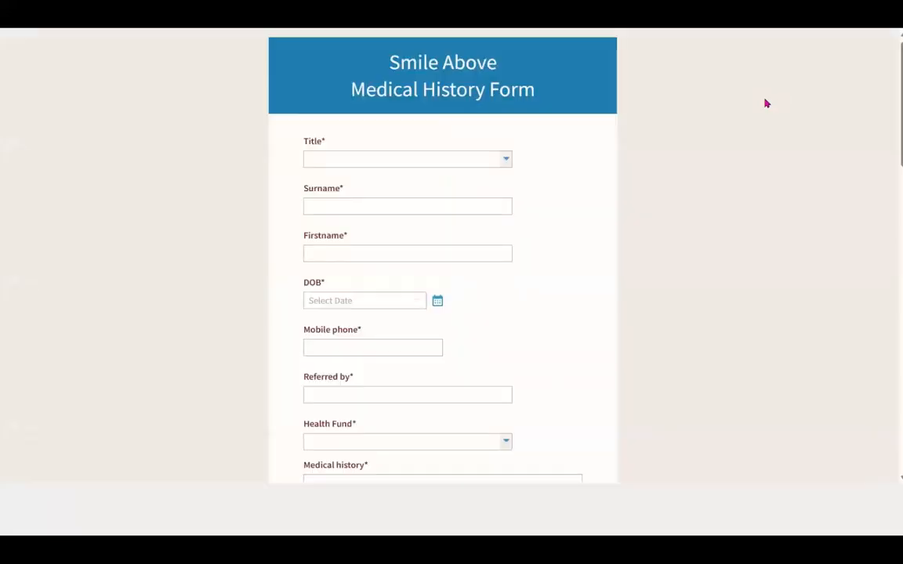
{"action": "scroll", "coordinate": [590, 188], "scroll_direction": "down", "scroll_amount": 3}
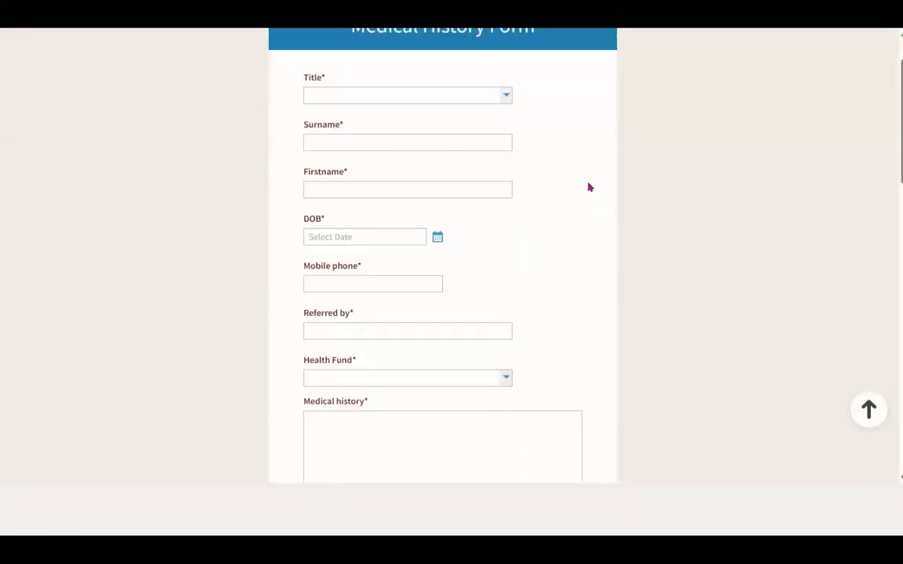
{"action": "scroll", "coordinate": [589, 187], "scroll_direction": "down", "scroll_amount": 2}
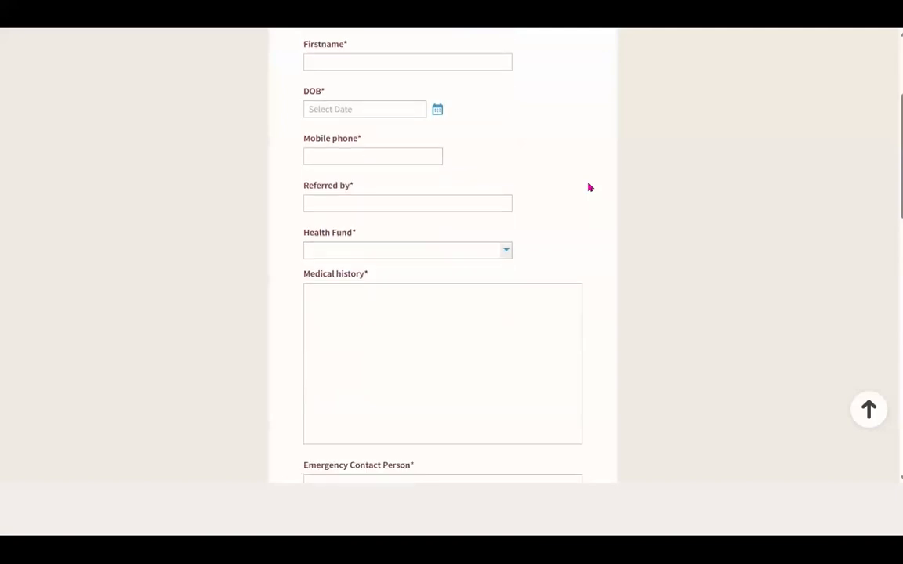
{"action": "scroll", "coordinate": [590, 188], "scroll_direction": "down", "scroll_amount": 6}
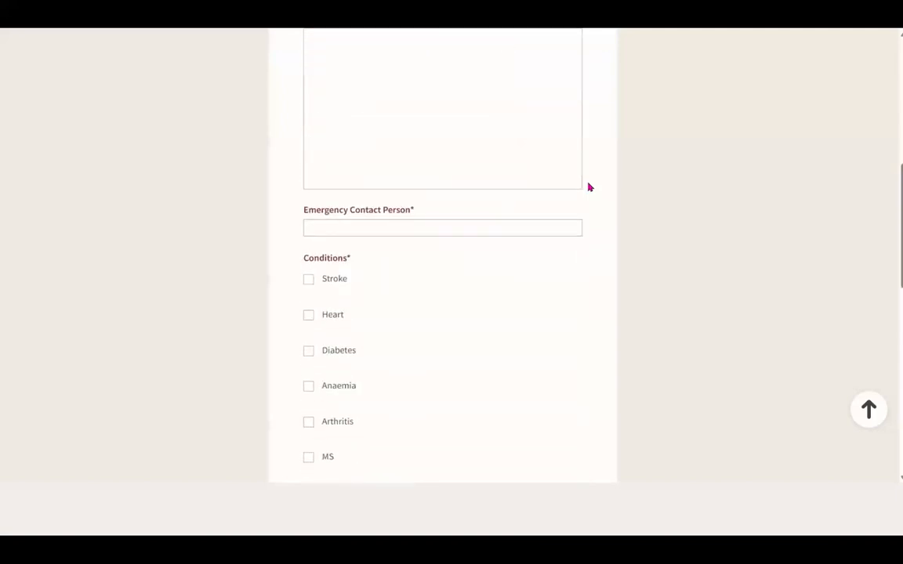
{"action": "scroll", "coordinate": [589, 187], "scroll_direction": "down", "scroll_amount": 5}
{"action": "scroll", "coordinate": [589, 188], "scroll_direction": "down", "scroll_amount": 3}
{"action": "scroll", "coordinate": [590, 187], "scroll_direction": "down", "scroll_amount": 5}
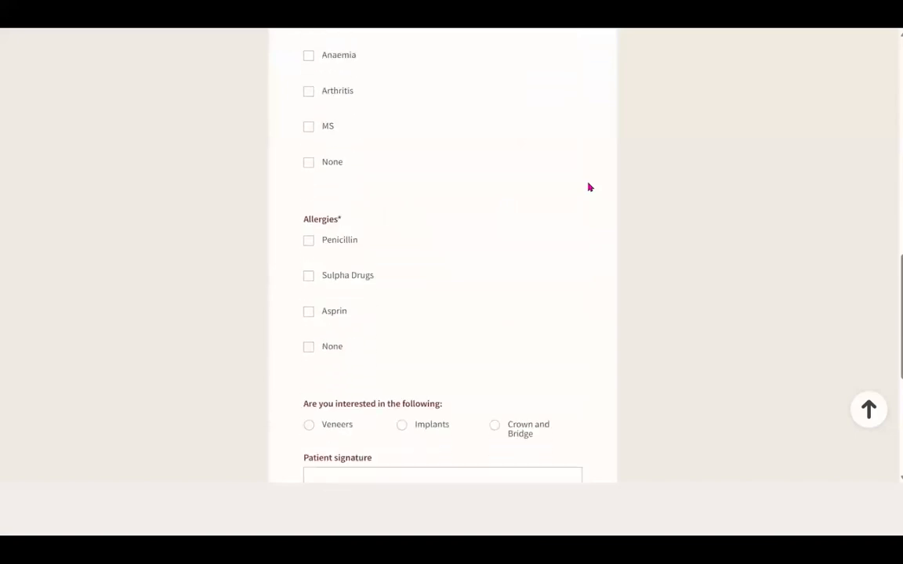
{"action": "scroll", "coordinate": [590, 187], "scroll_direction": "down", "scroll_amount": 3}
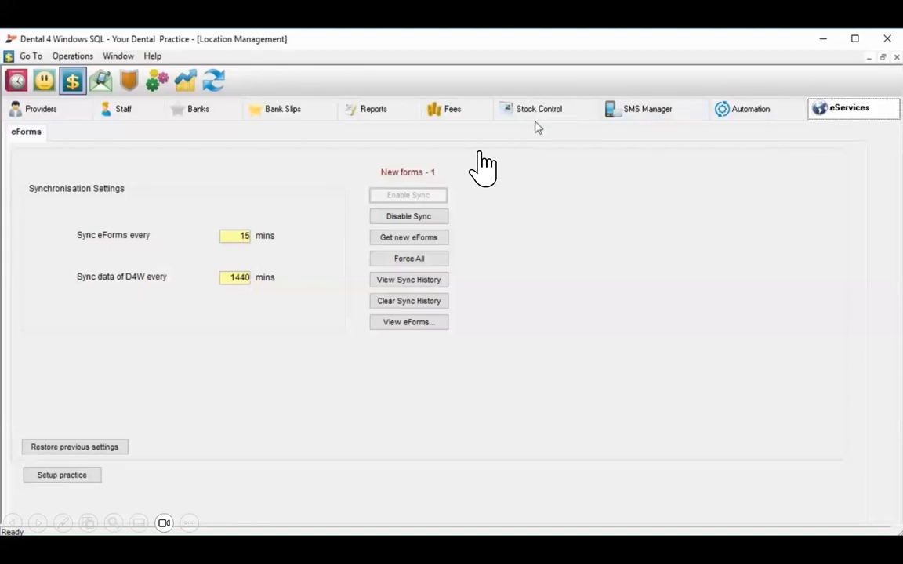
- Open the eForms fields data list from the eServices Operations menu
{"action": "left_click", "coordinate": [79, 60]}
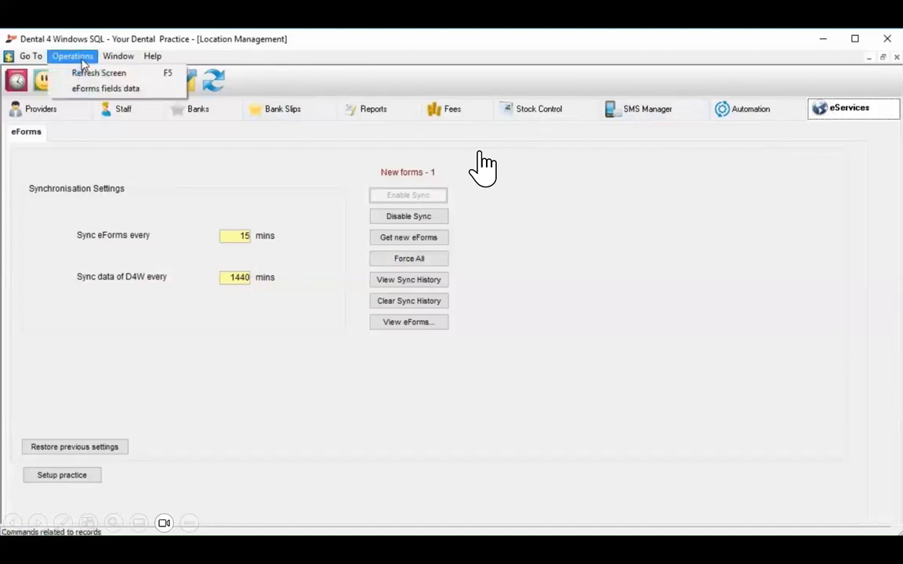
{"action": "left_click", "coordinate": [92, 88]}
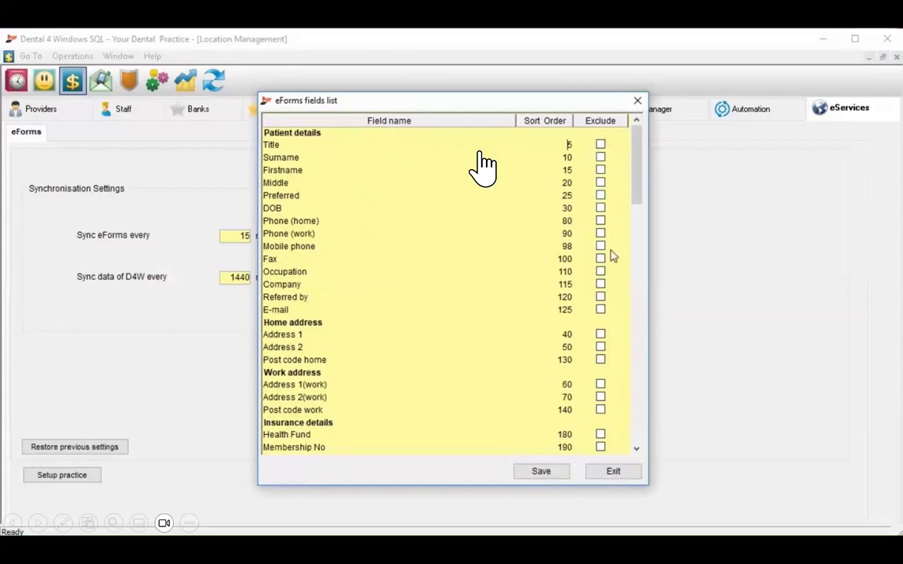
- Exclude Latex, Oral Ulceration, Steroid Therapy, Rheumatic Fever and Reflux from eForms fields and save
{"action": "scroll", "coordinate": [538, 300], "scroll_direction": "down", "scroll_amount": 4}
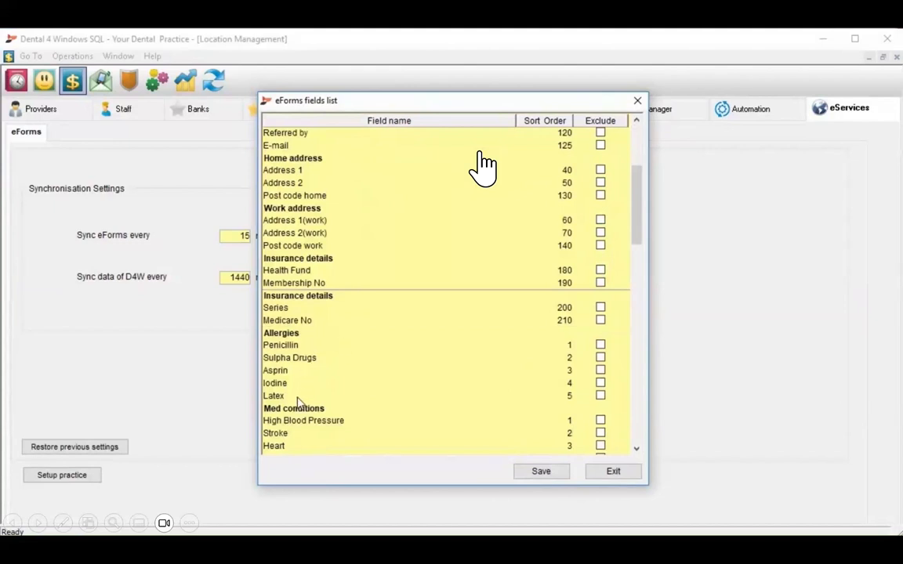
{"action": "left_click", "coordinate": [600, 395]}
{"action": "scroll", "coordinate": [601, 388], "scroll_direction": "down", "scroll_amount": 12}
{"action": "left_click", "coordinate": [600, 397]}
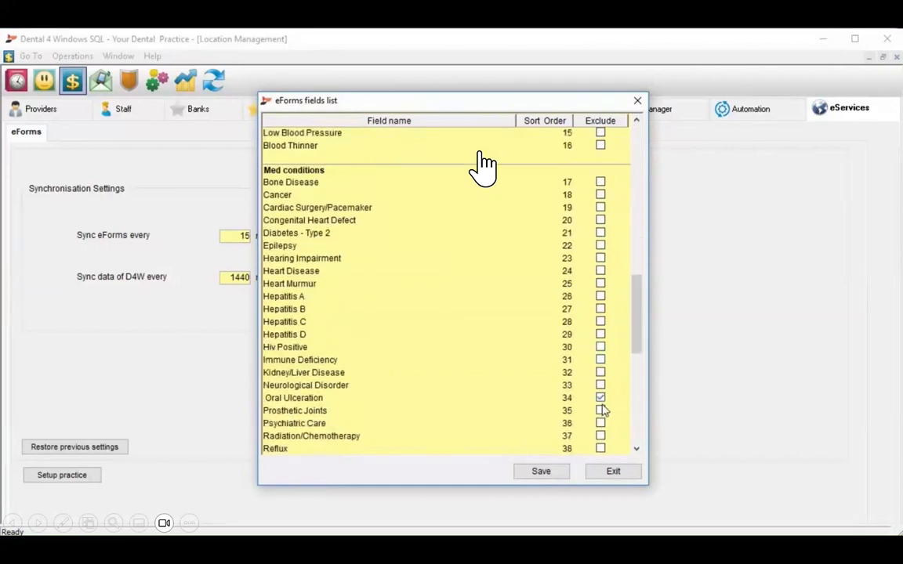
{"action": "scroll", "coordinate": [601, 409], "scroll_direction": "down", "scroll_amount": 4}
{"action": "left_click", "coordinate": [601, 335]}
{"action": "left_click", "coordinate": [601, 323]}
{"action": "left_click", "coordinate": [601, 310]}
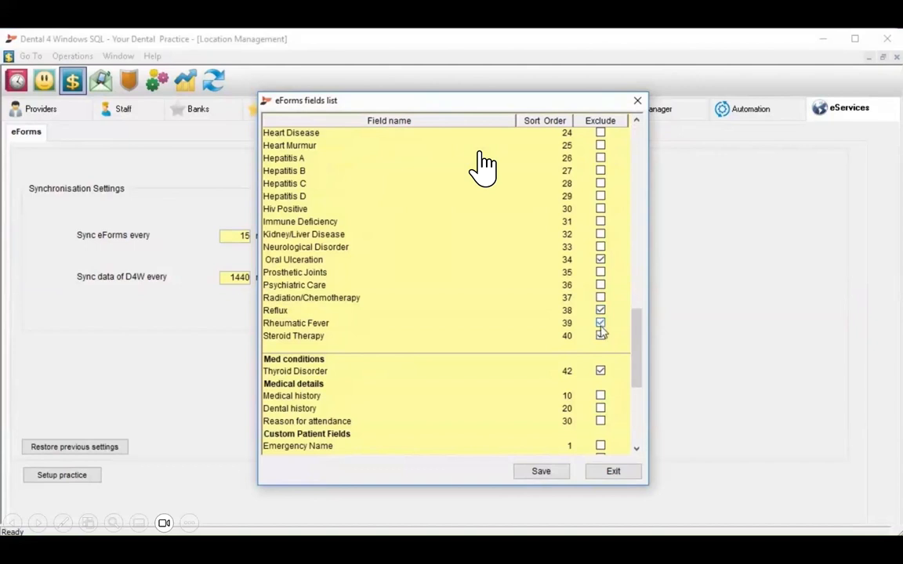
{"action": "left_click", "coordinate": [558, 471]}
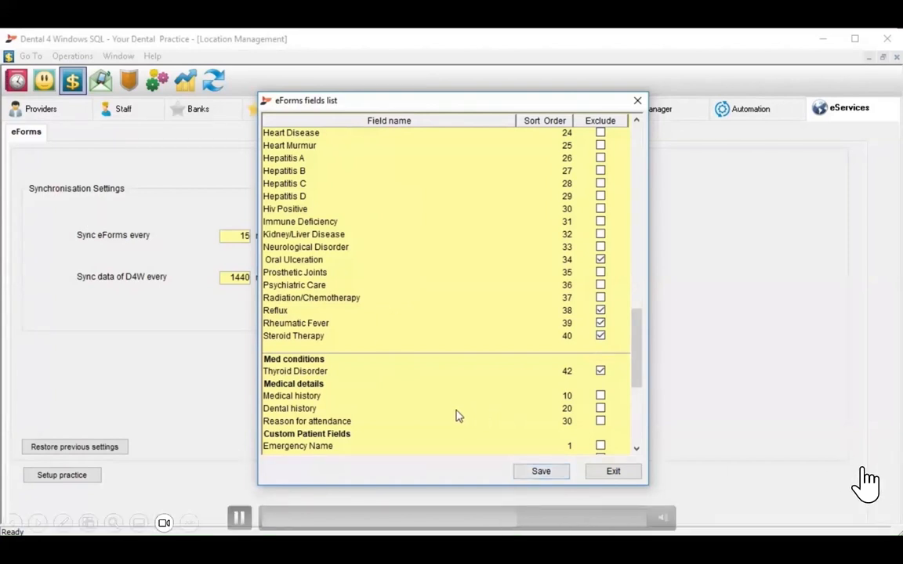
- Save the field exclusions again and close the eForms fields list
{"action": "scroll", "coordinate": [458, 415], "scroll_direction": "down", "scroll_amount": 4}
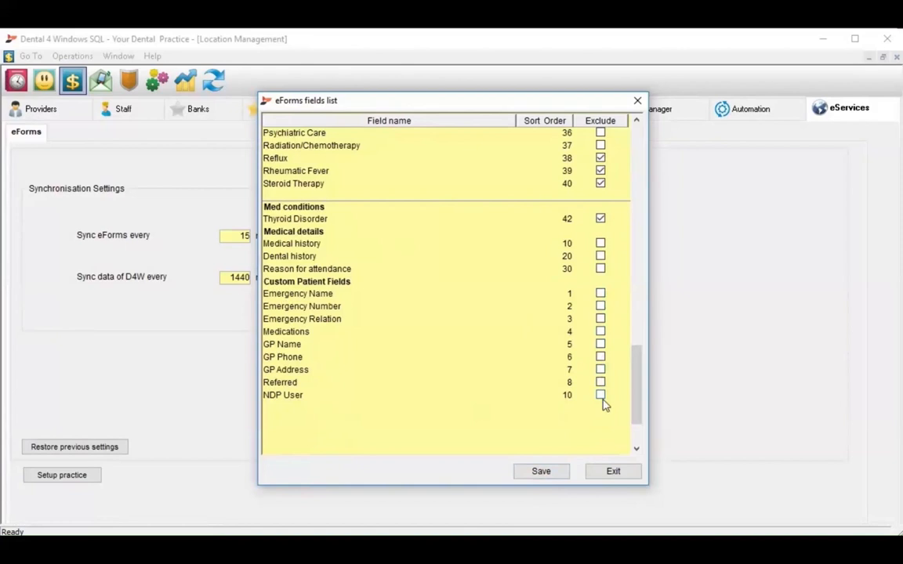
{"action": "left_click", "coordinate": [560, 474]}
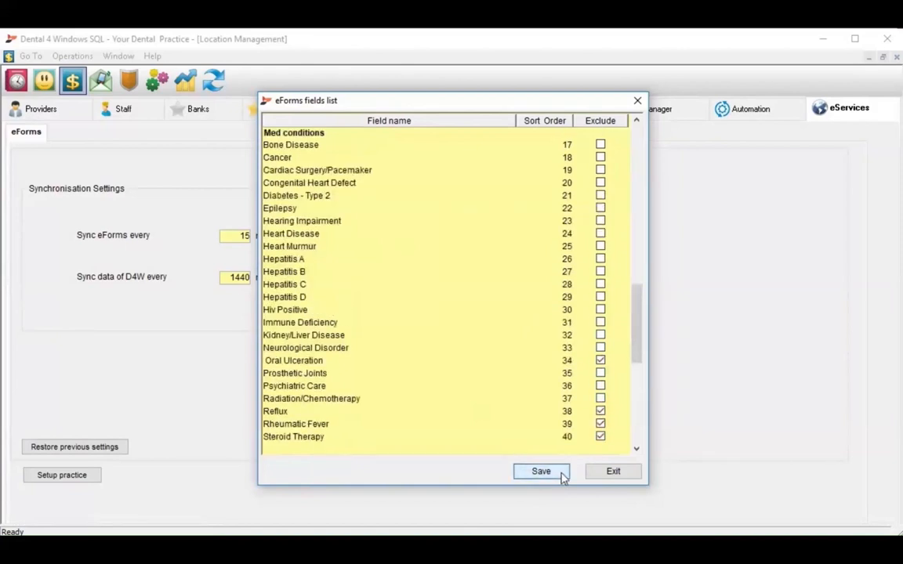
{"action": "left_click", "coordinate": [592, 475]}
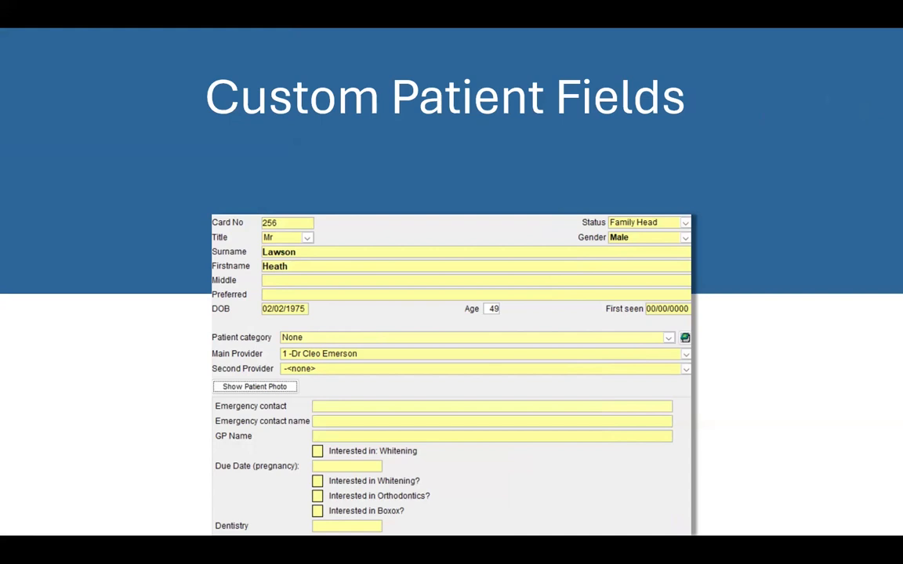
- Advance the slideshow past the Custom Patient Fields slide
{"action": "left_click", "coordinate": [451, 424]}
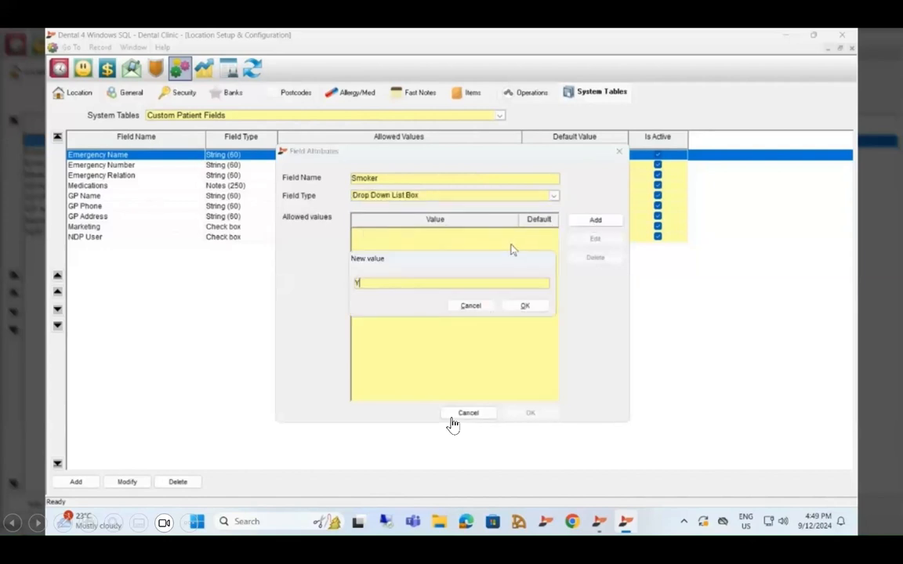
- Add Yes and No as allowed values for the Smoker drop-down field and save it
{"action": "left_click", "coordinate": [517, 307]}
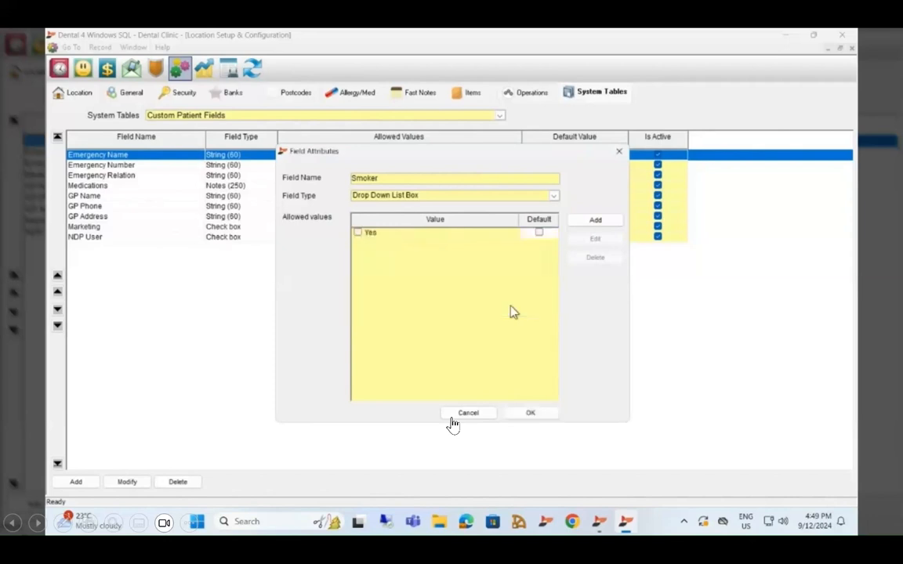
{"action": "left_click", "coordinate": [598, 222]}
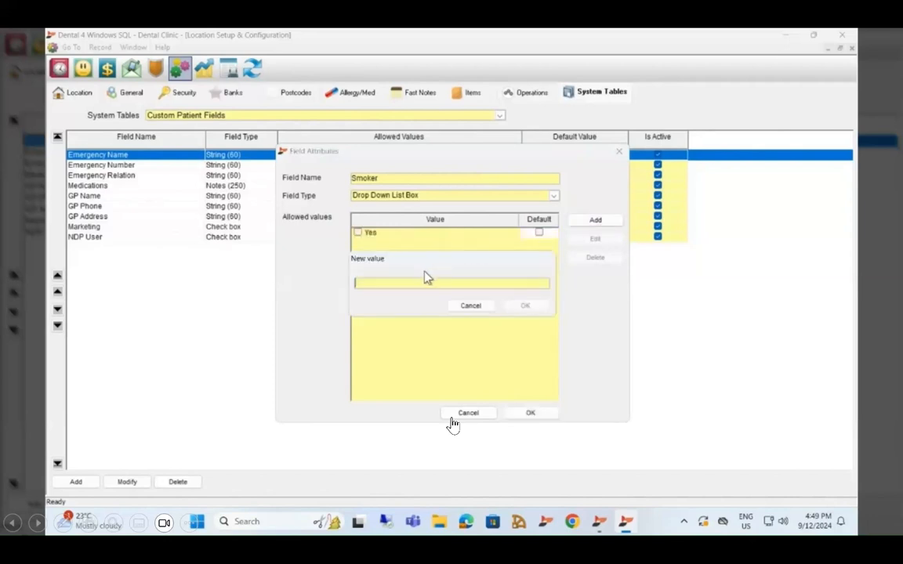
{"action": "type", "text": "No"}
{"action": "left_click", "coordinate": [529, 307]}
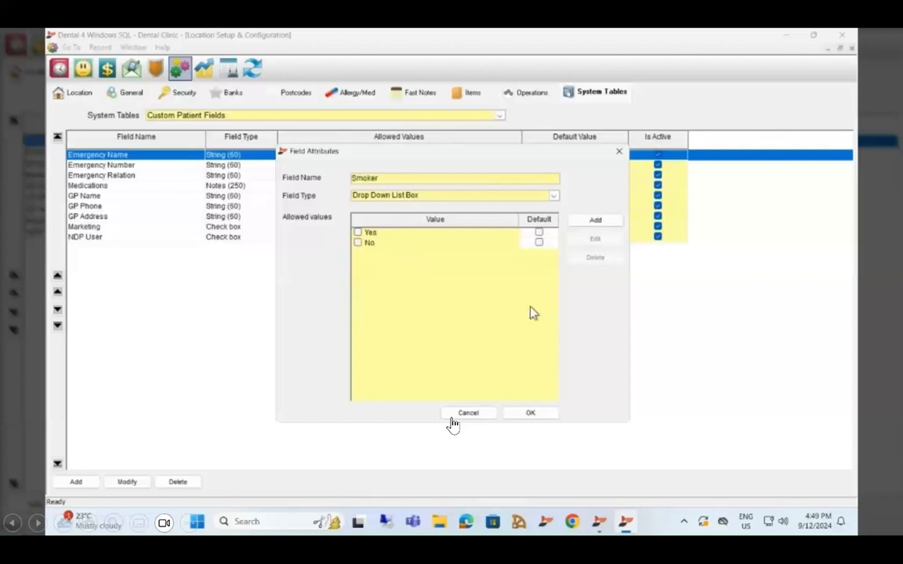
{"action": "left_click", "coordinate": [357, 234]}
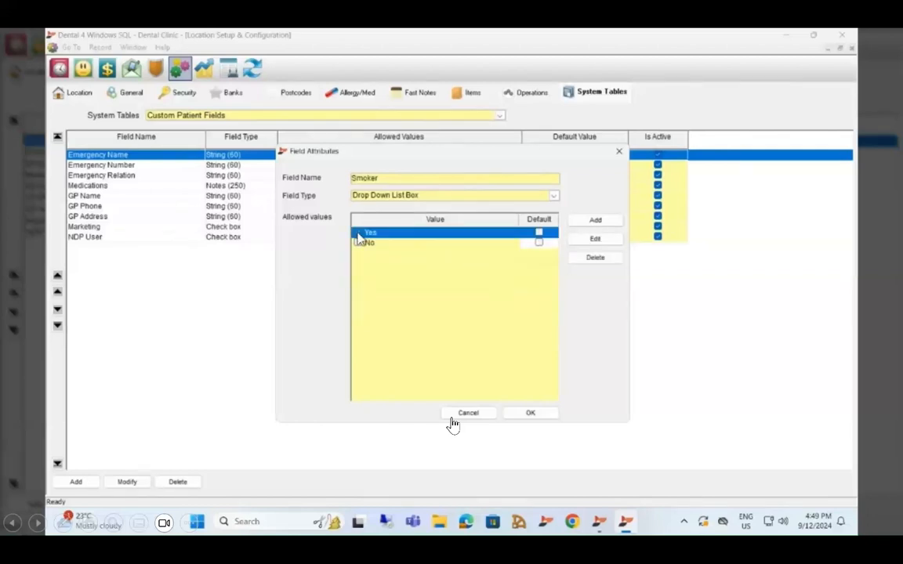
{"action": "left_click", "coordinate": [357, 244]}
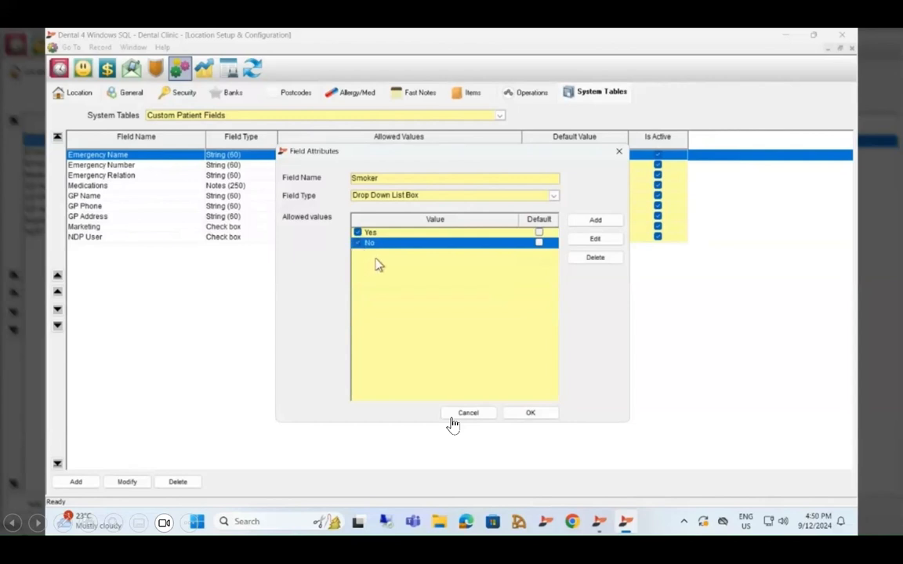
{"action": "left_click", "coordinate": [531, 414]}
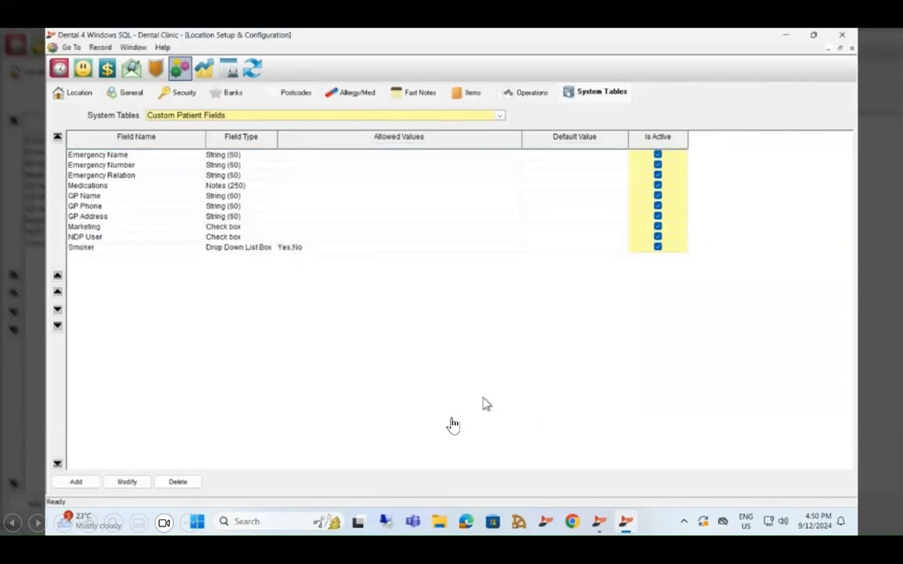
- Open a patient's Personal Details and set the new Smoker field to Yes
{"action": "left_click", "coordinate": [83, 69]}
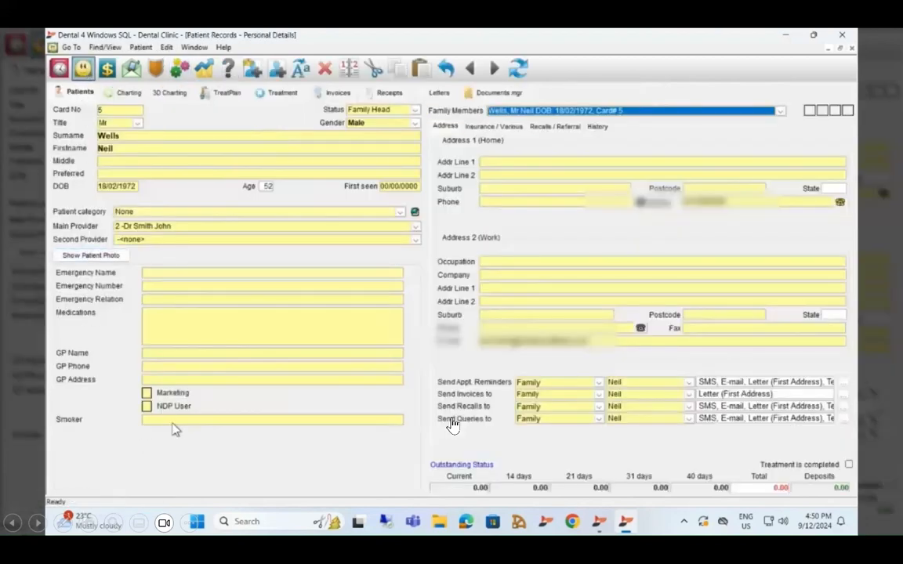
{"action": "left_click", "coordinate": [174, 424]}
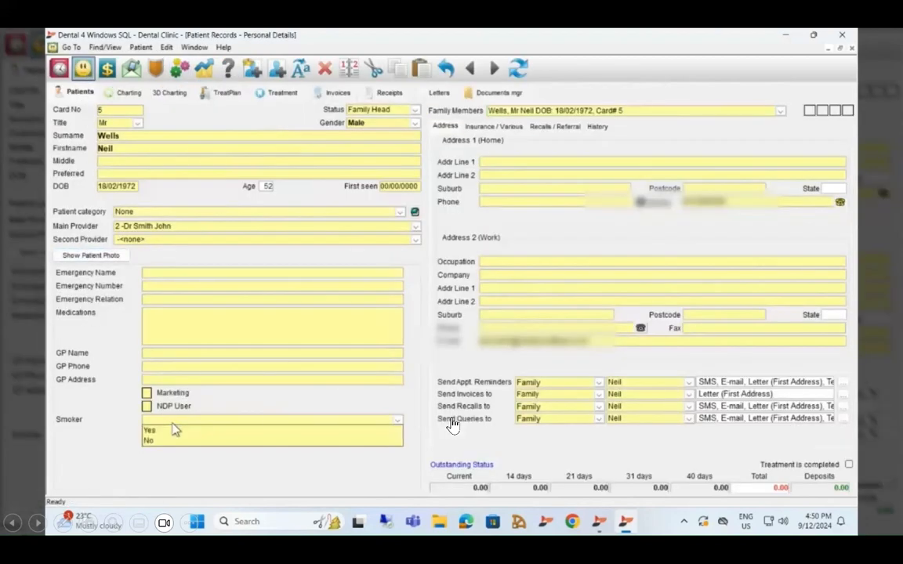
{"action": "left_click", "coordinate": [174, 429]}
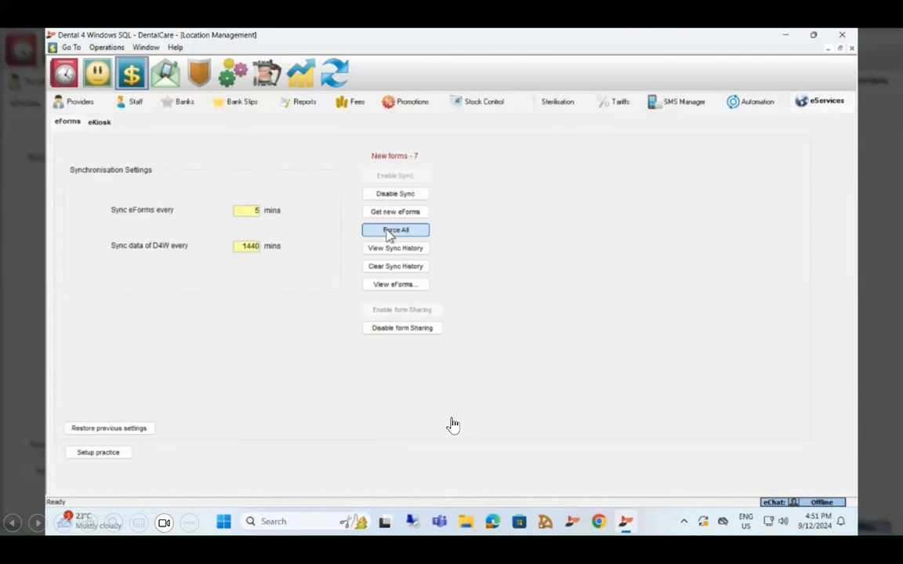
- Force a full sync of all eForms and acknowledge the result showing no new eForms
{"action": "left_click", "coordinate": [390, 234]}
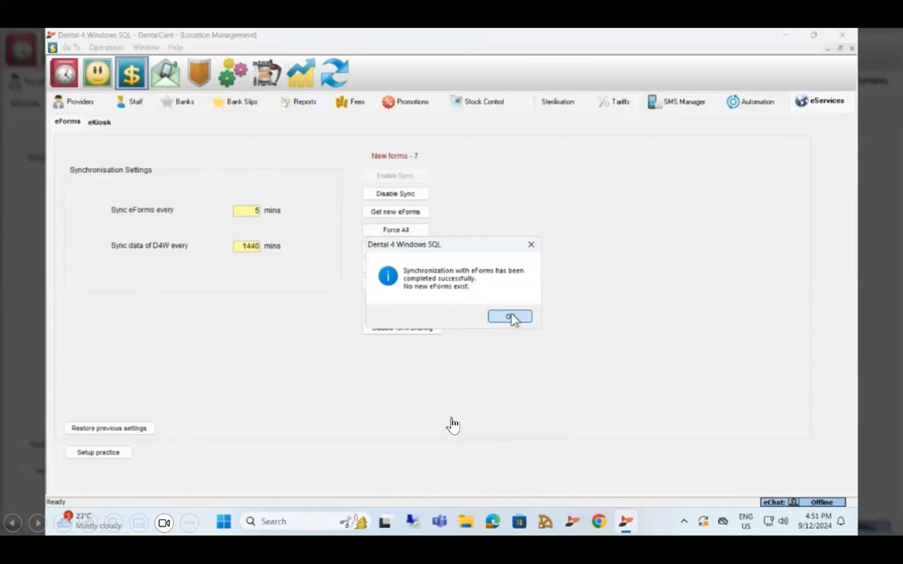
{"action": "left_click", "coordinate": [509, 318]}
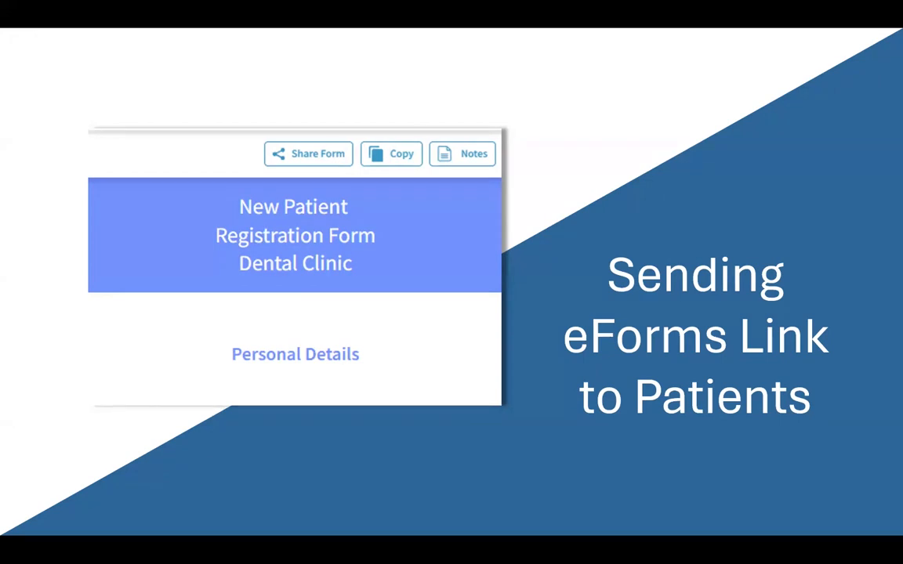
- Advance the slideshow past the Sending eForms Link to Patients slide
{"action": "left_click", "coordinate": [613, 269]}
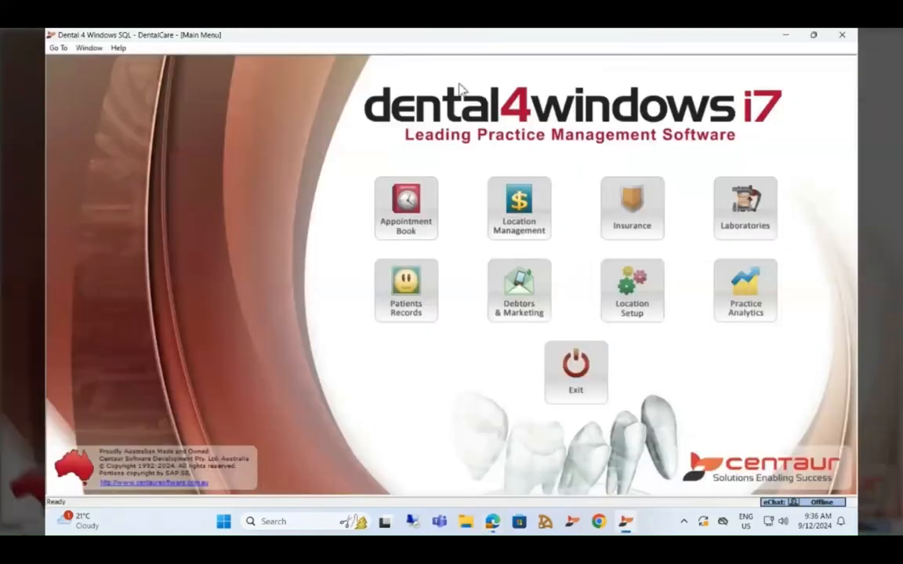
- Send an eForms link to the patient for their Monday 11:00 appointment from the Appointment Book
{"action": "left_click", "coordinate": [407, 202]}
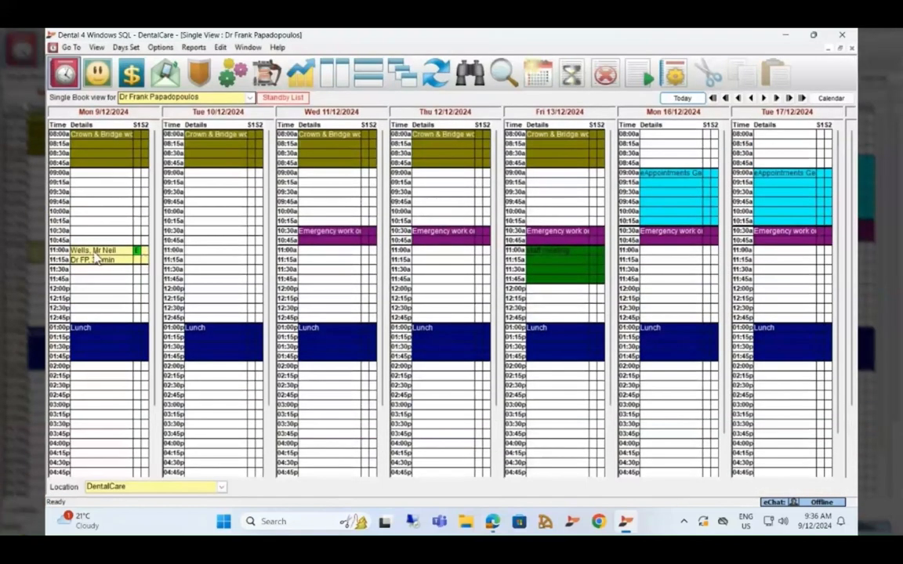
{"action": "right_click", "coordinate": [95, 257]}
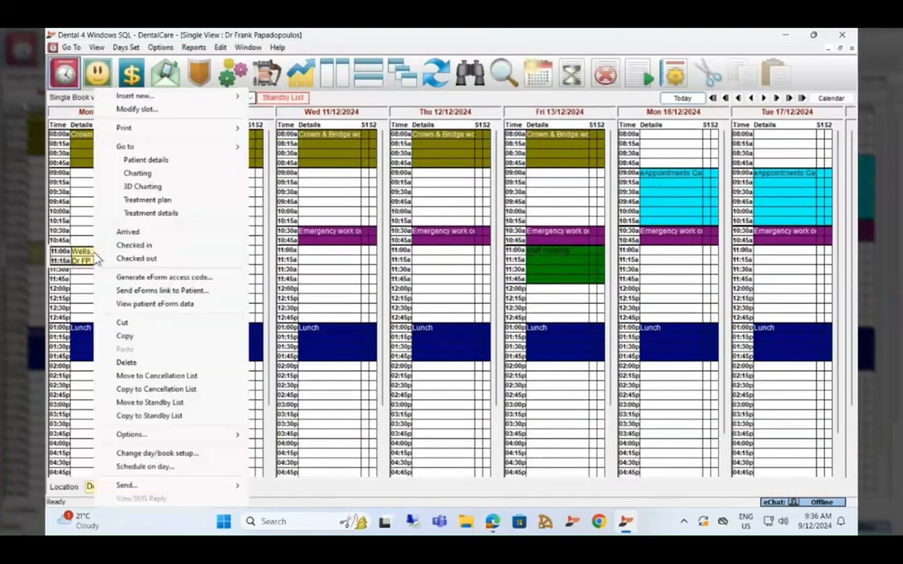
{"action": "left_click", "coordinate": [159, 291]}
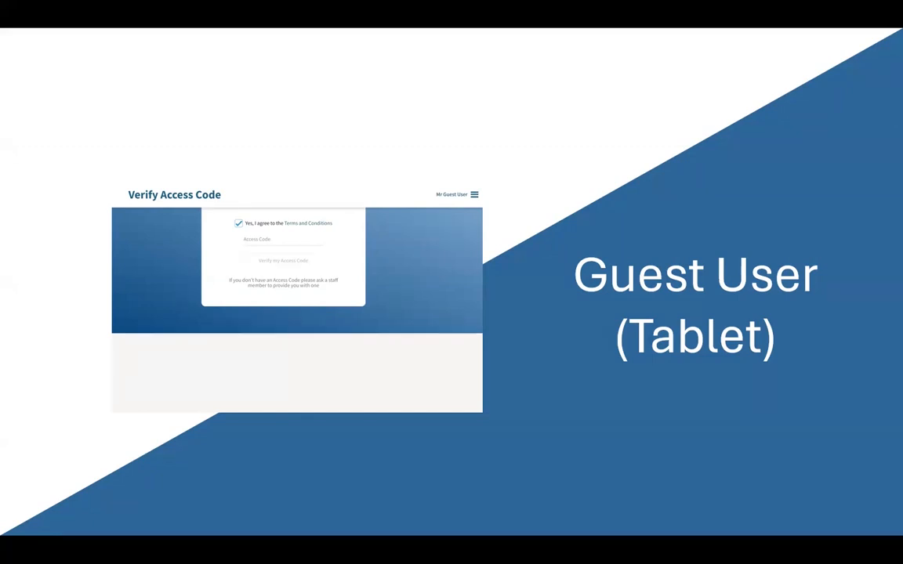
- Advance the slideshow past the Guest User (Tablet) slide
{"action": "left_click", "coordinate": [546, 277]}
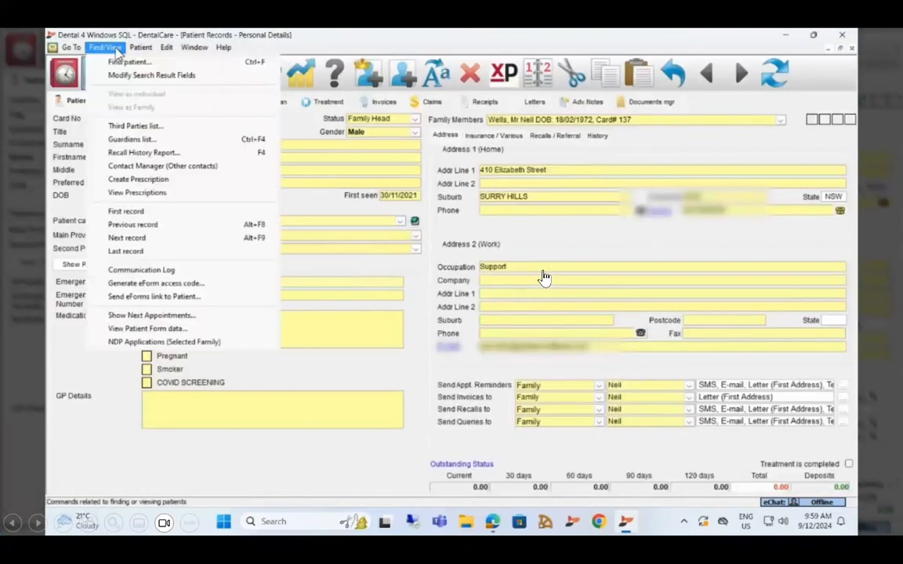
- Generate and acknowledge an eForm access code for the patient, then return to the browser
{"action": "left_click", "coordinate": [160, 283]}
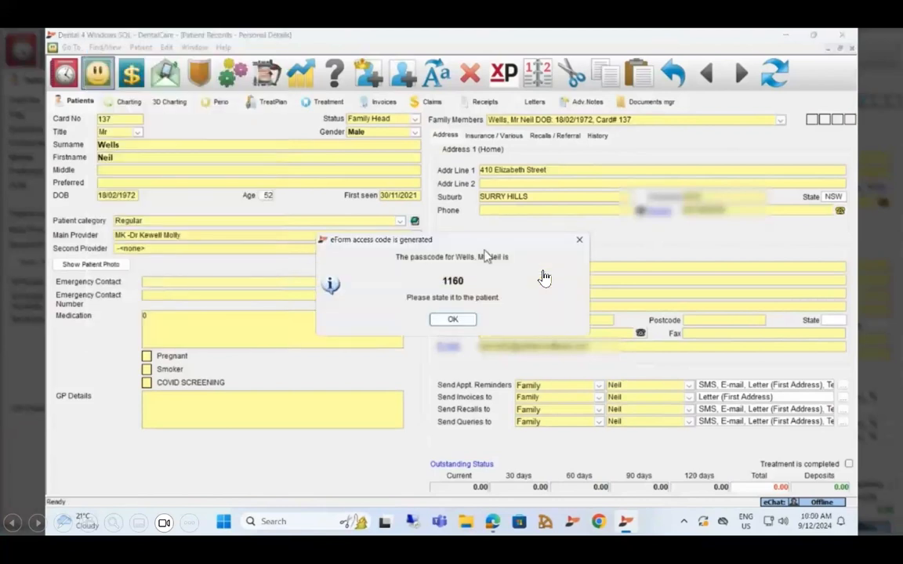
{"action": "left_click", "coordinate": [453, 322]}
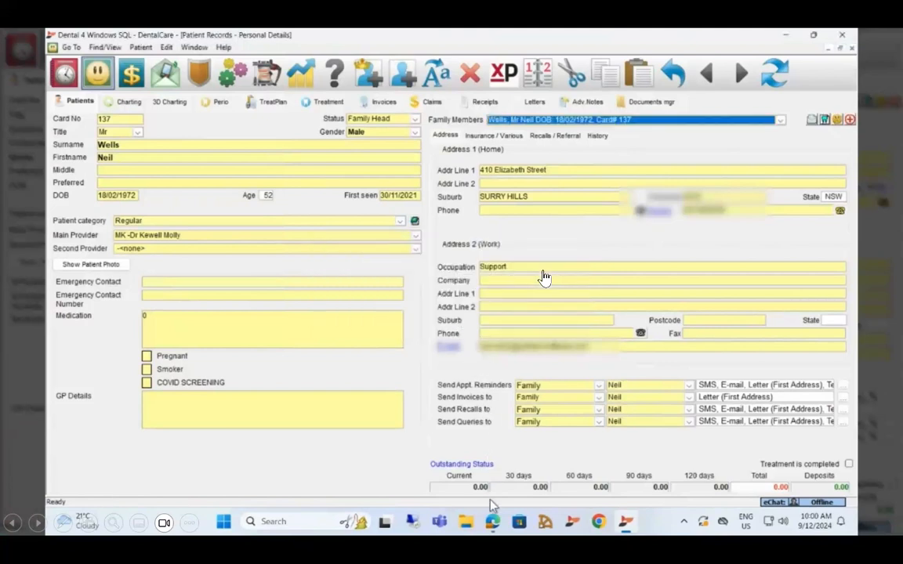
{"action": "left_click", "coordinate": [492, 519]}
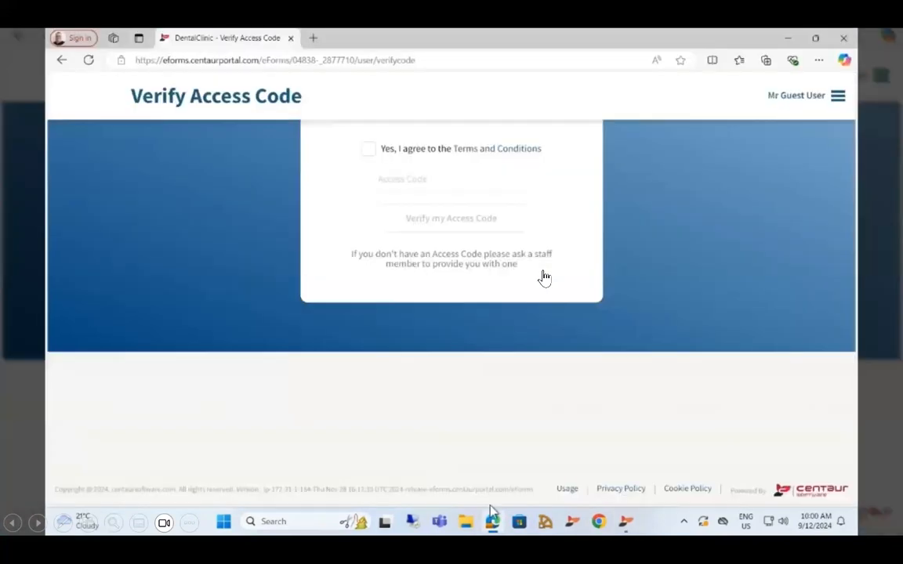
- Agree to the terms, verify the patient's access code, and open Update Medical/Dental History
{"action": "left_click", "coordinate": [369, 149]}
{"action": "left_click", "coordinate": [399, 180]}
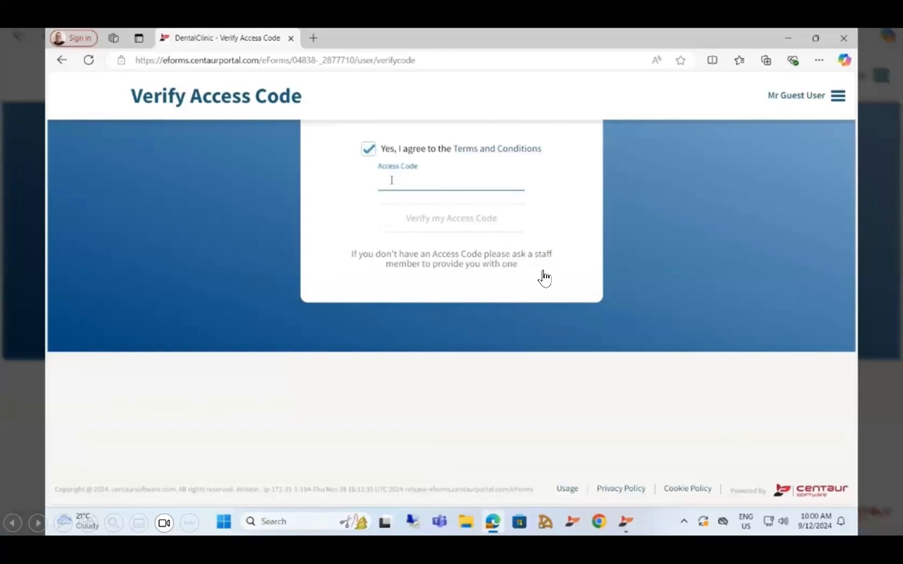
{"action": "type", "text": "1160"}
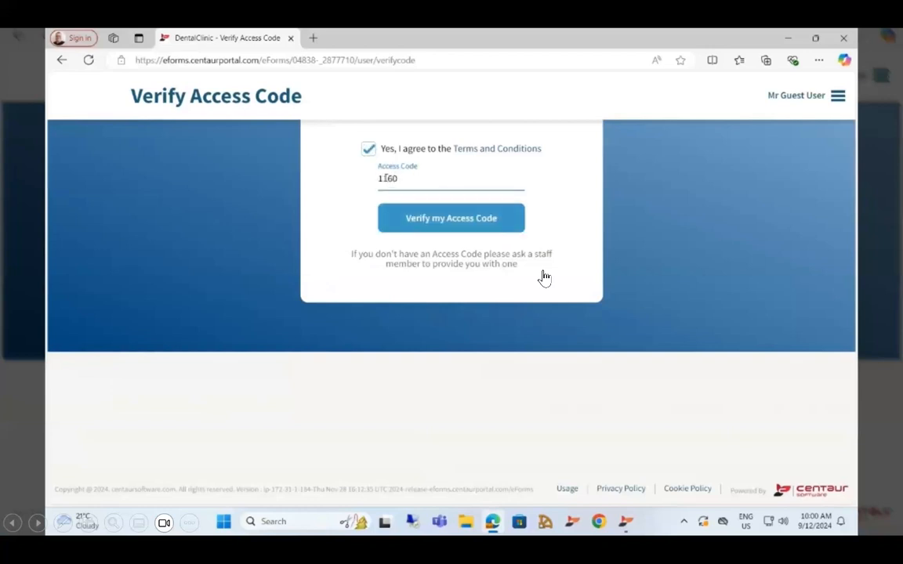
{"action": "left_click", "coordinate": [425, 218]}
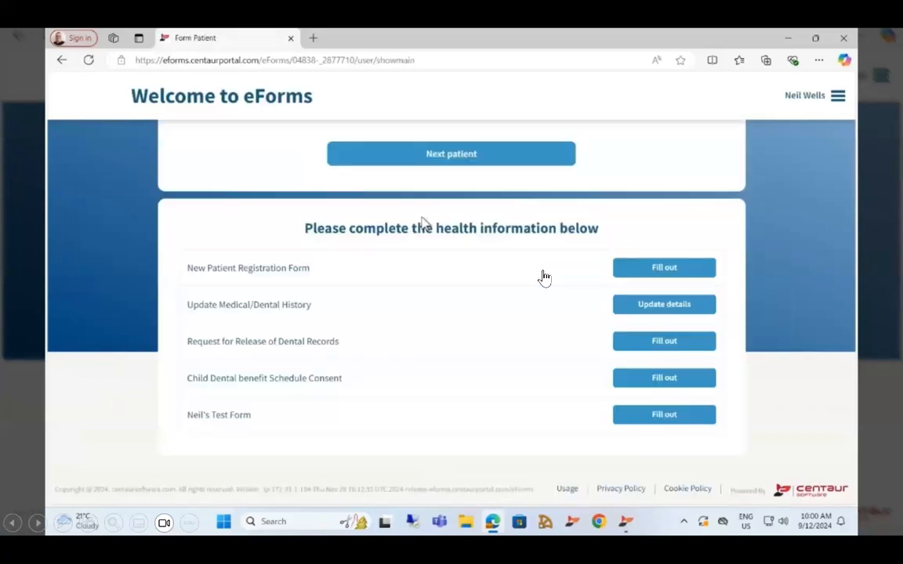
{"action": "left_click", "coordinate": [659, 315]}
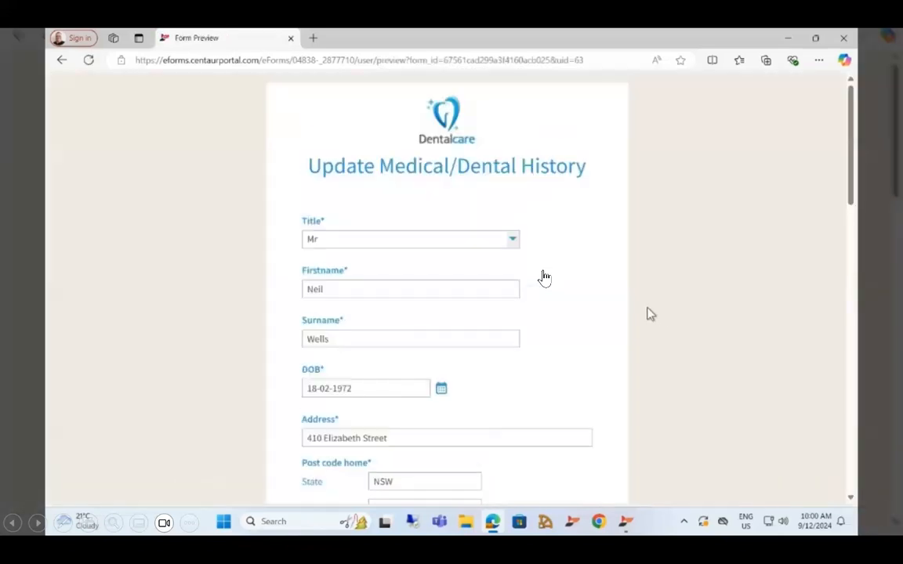
- Submit the Update Medical/Dental History form and move on to the next patient
{"action": "scroll", "coordinate": [650, 314], "scroll_direction": "down", "scroll_amount": 5}
{"action": "scroll", "coordinate": [651, 313], "scroll_direction": "down", "scroll_amount": 10}
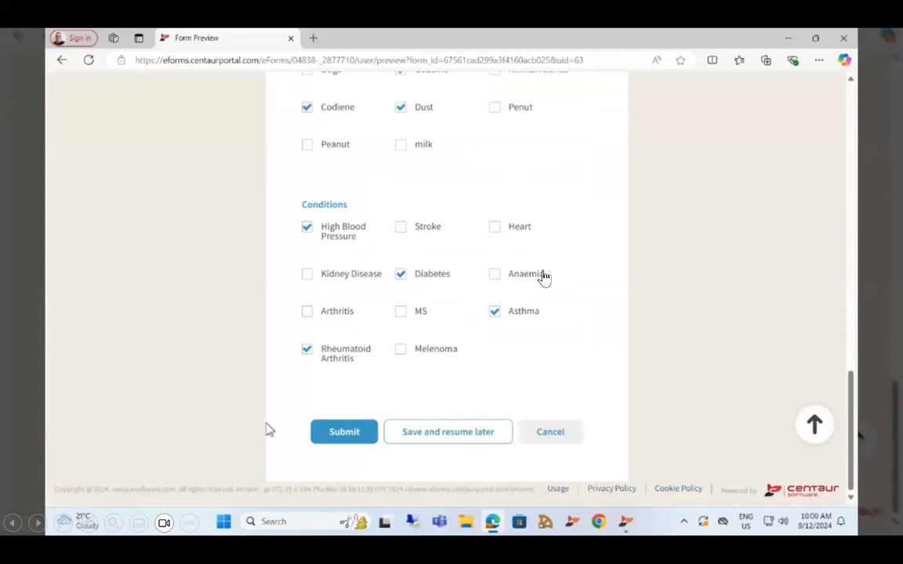
{"action": "left_click", "coordinate": [345, 436]}
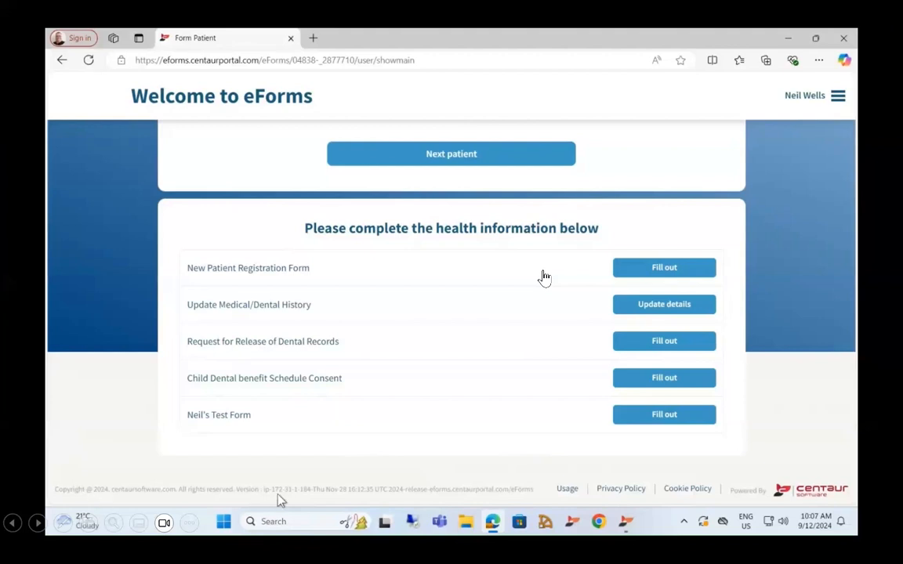
{"action": "left_click", "coordinate": [459, 154]}
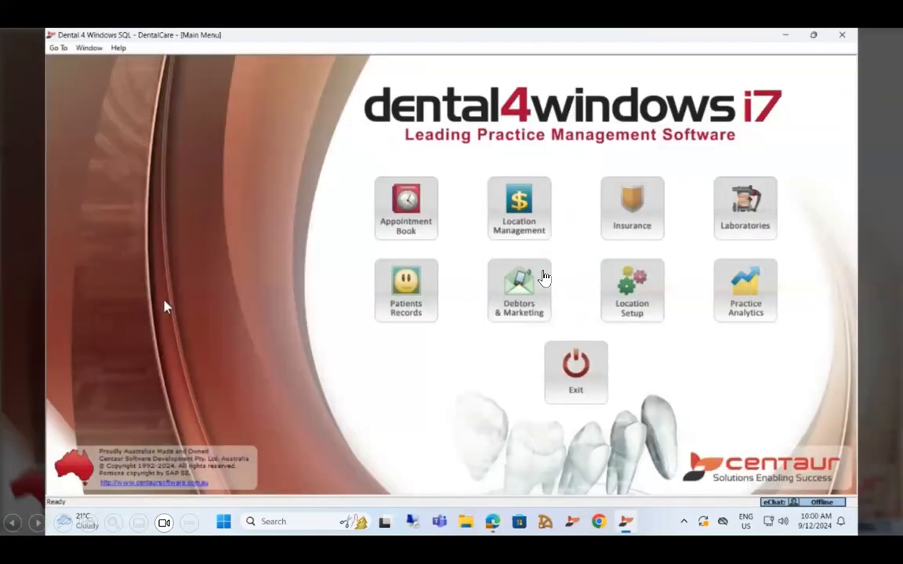
- Generate and acknowledge an eForm access code from the patient's Mon 9/12/2024 11:00 appointment
{"action": "left_click", "coordinate": [408, 202]}
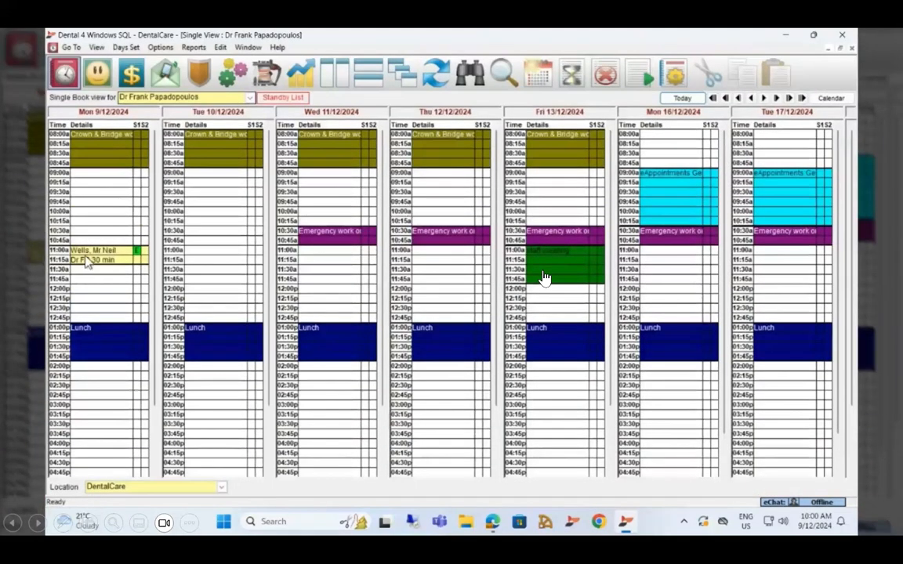
{"action": "right_click", "coordinate": [88, 260]}
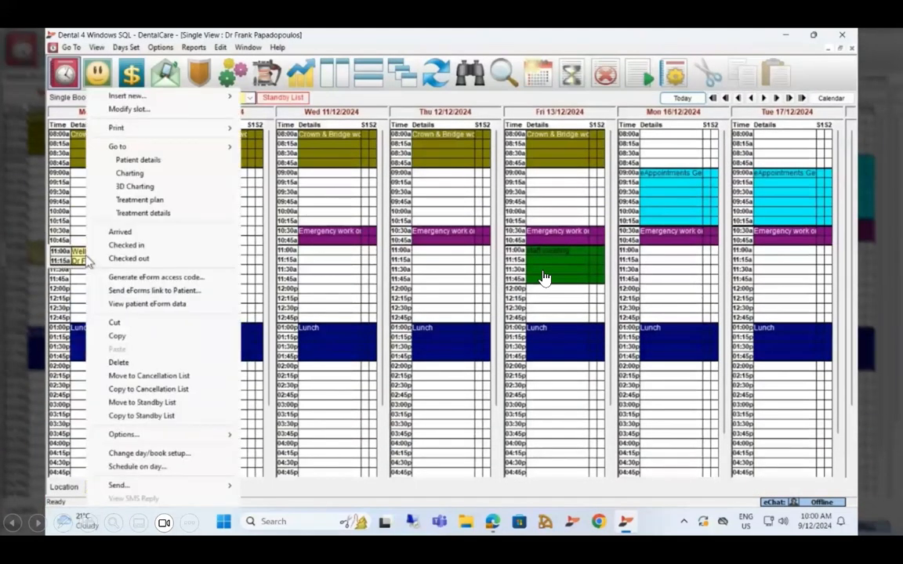
{"action": "left_click", "coordinate": [153, 279]}
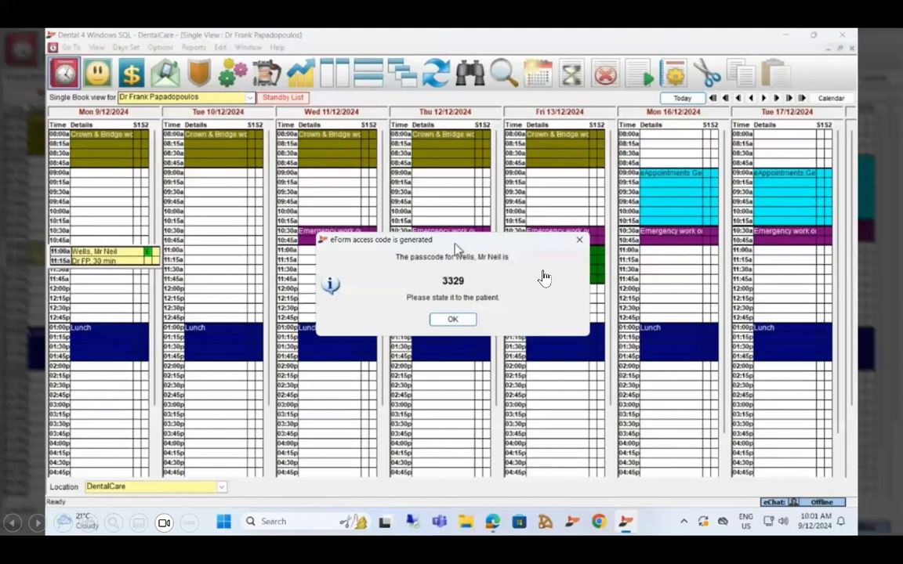
{"action": "left_click", "coordinate": [461, 321]}
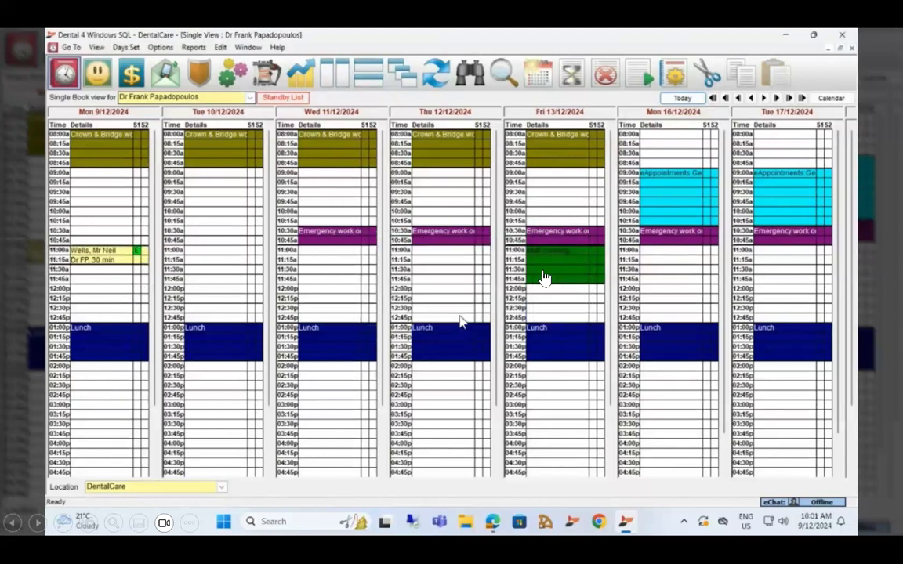
- Close the appointment book and advance to the next slide
{"action": "left_click", "coordinate": [852, 49]}
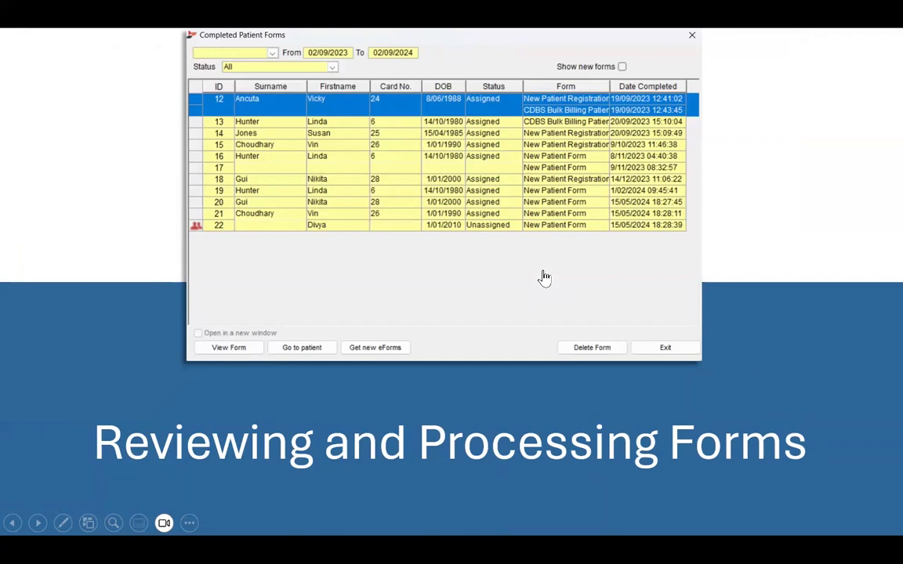
{"action": "left_click", "coordinate": [350, 256]}
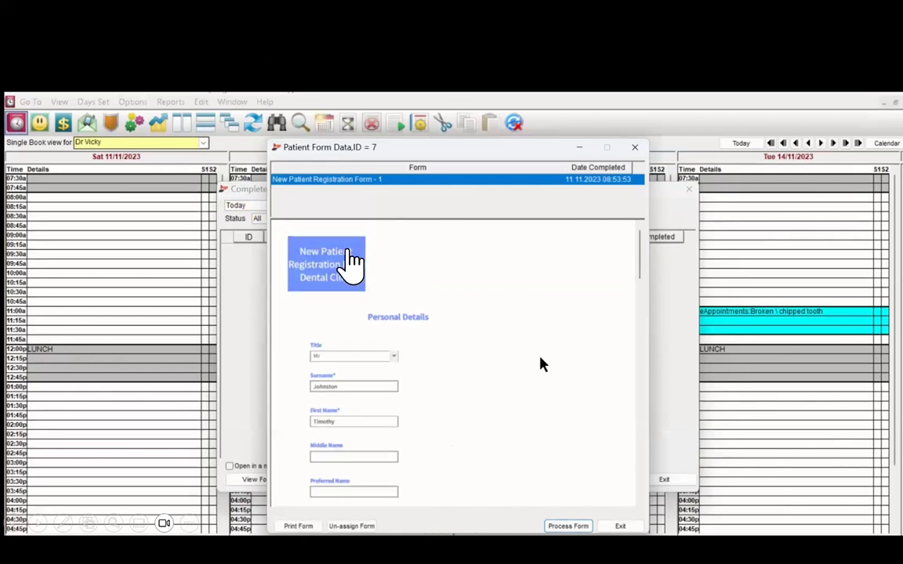
- Mark the New Patient Registration Form as Processed, then show the patient's record documents manager
{"action": "left_click", "coordinate": [558, 527]}
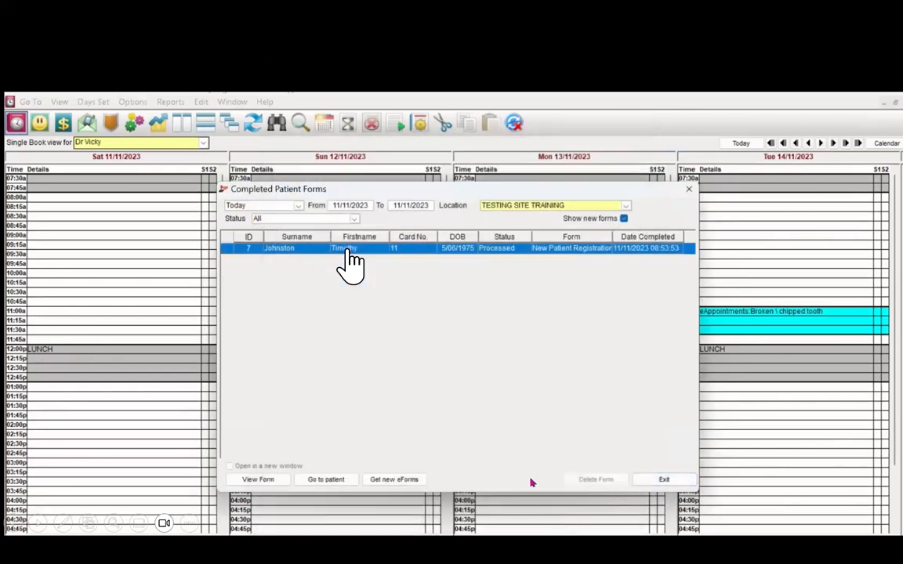
{"action": "left_click", "coordinate": [326, 480]}
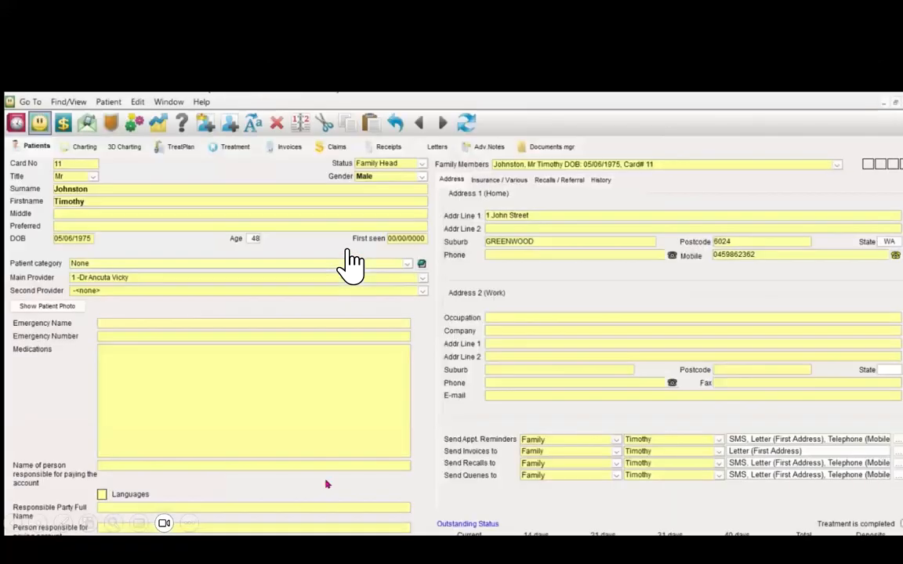
{"action": "left_click", "coordinate": [550, 149]}
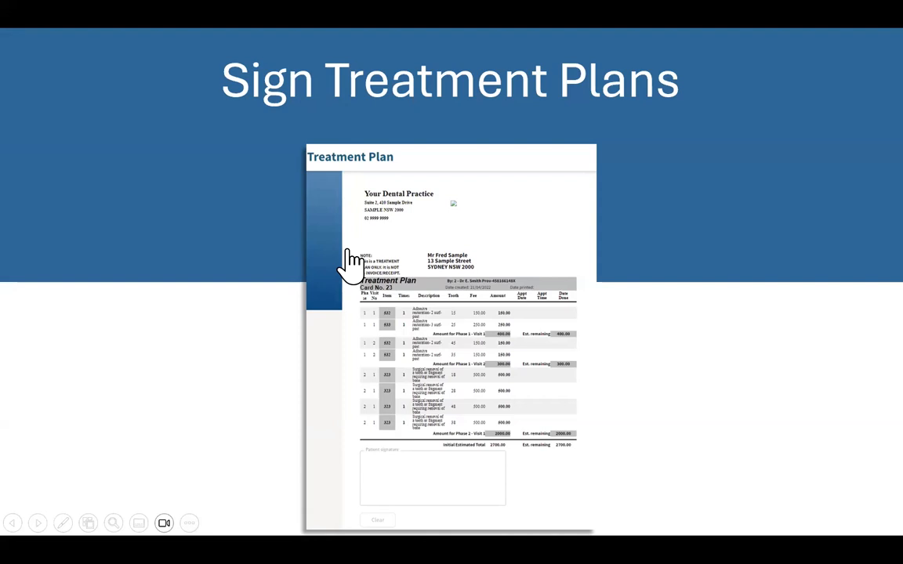
- Generate a treatment plan access code for the patient's 120.00 treatment plan
{"action": "key", "text": "Right"}
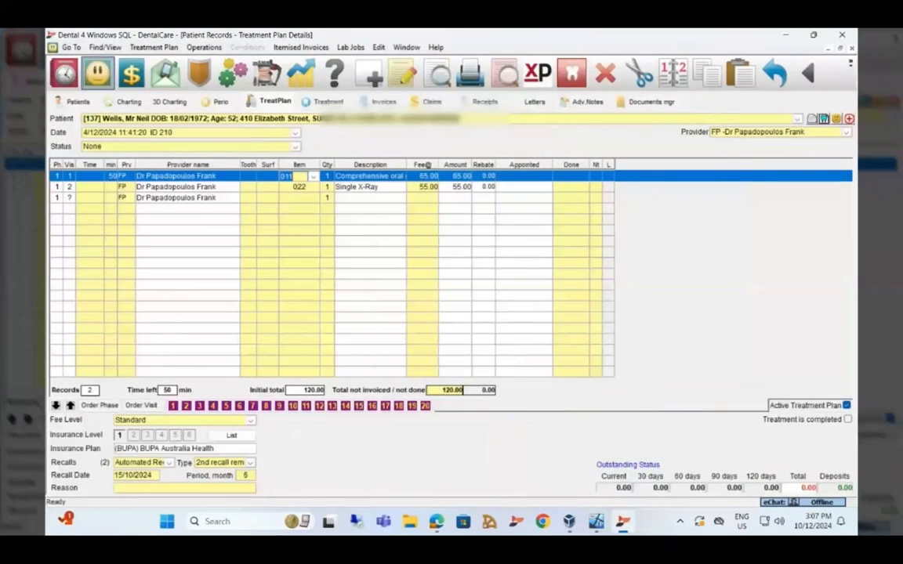
{"action": "left_click", "coordinate": [174, 49]}
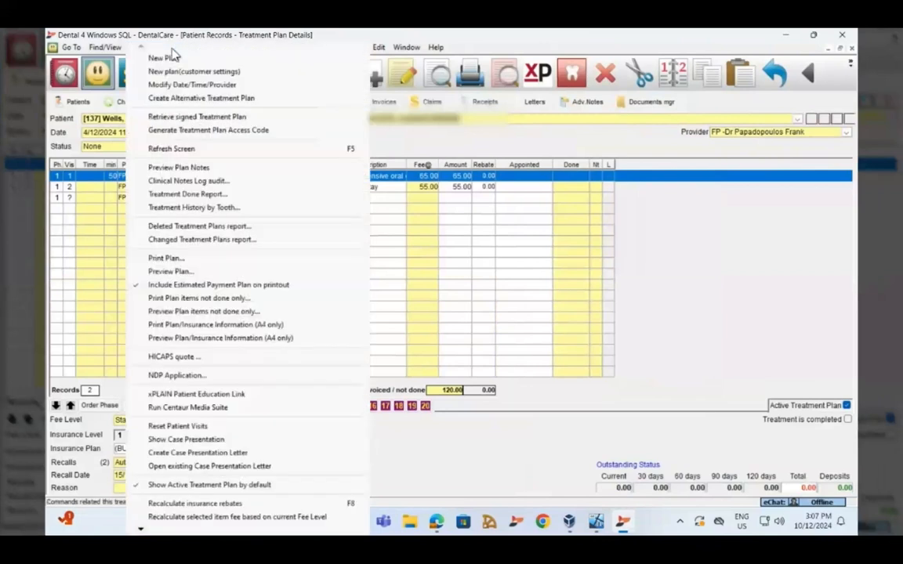
{"action": "left_click", "coordinate": [171, 130]}
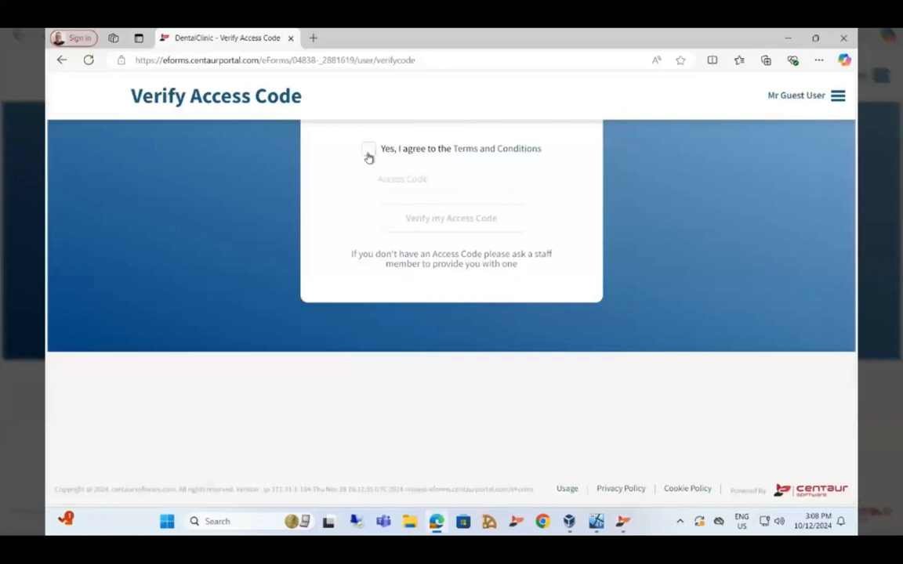
- Accept the terms, verify the treatment plan access code, sign the 120.00 plan, and submit it
{"action": "left_click", "coordinate": [368, 153]}
{"action": "left_click", "coordinate": [398, 179]}
{"action": "type", "text": "3517"}
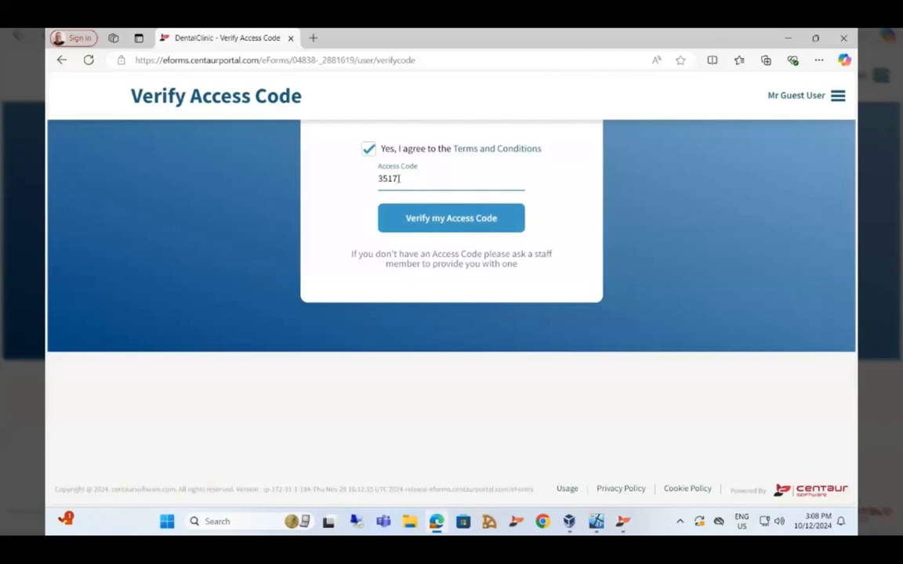
{"action": "left_click", "coordinate": [417, 217]}
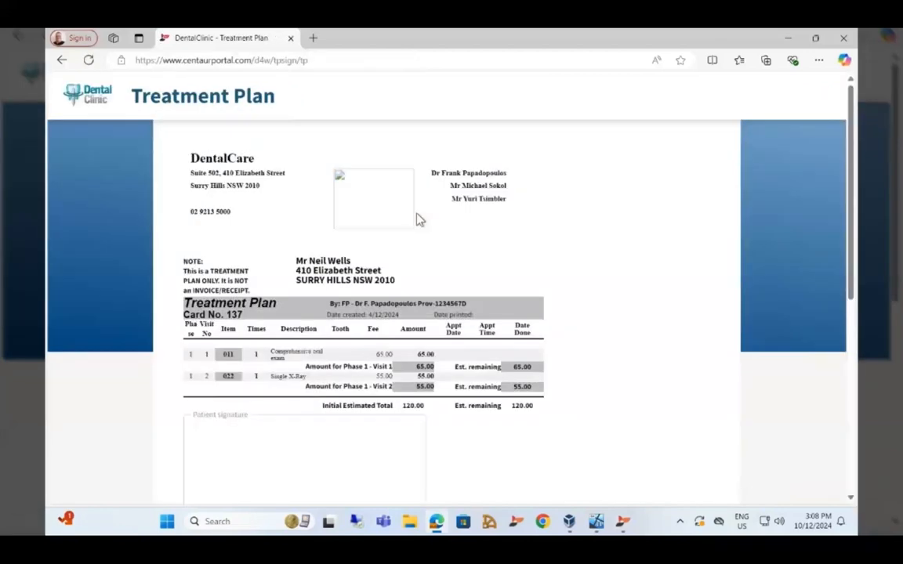
{"action": "mouse_move", "coordinate": [251, 459]}
{"action": "left_mouse_down"}
{"action": "mouse_move", "coordinate": [250, 445]}
{"action": "mouse_move", "coordinate": [334, 441]}
{"action": "left_mouse_up"}
{"action": "scroll", "coordinate": [353, 455], "scroll_direction": "down", "scroll_amount": 5}
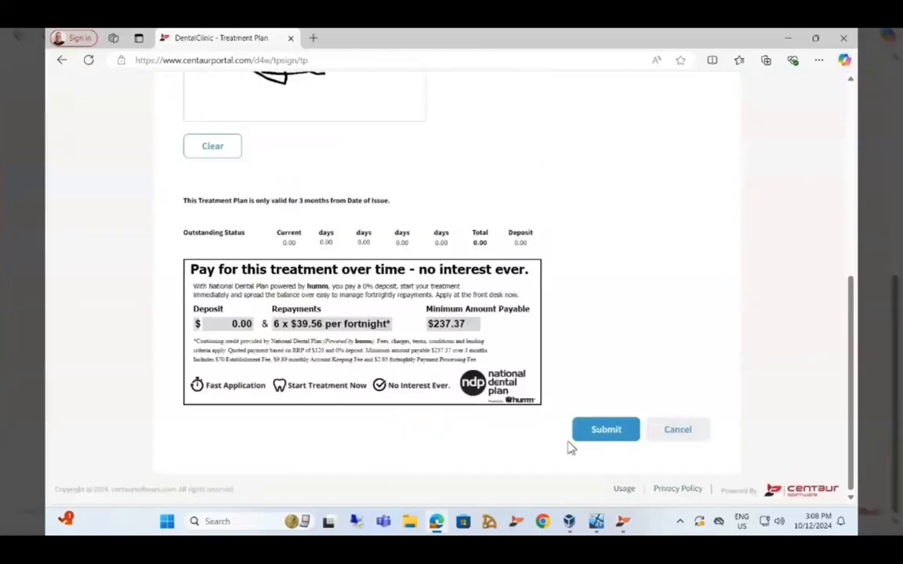
{"action": "left_click", "coordinate": [606, 432]}
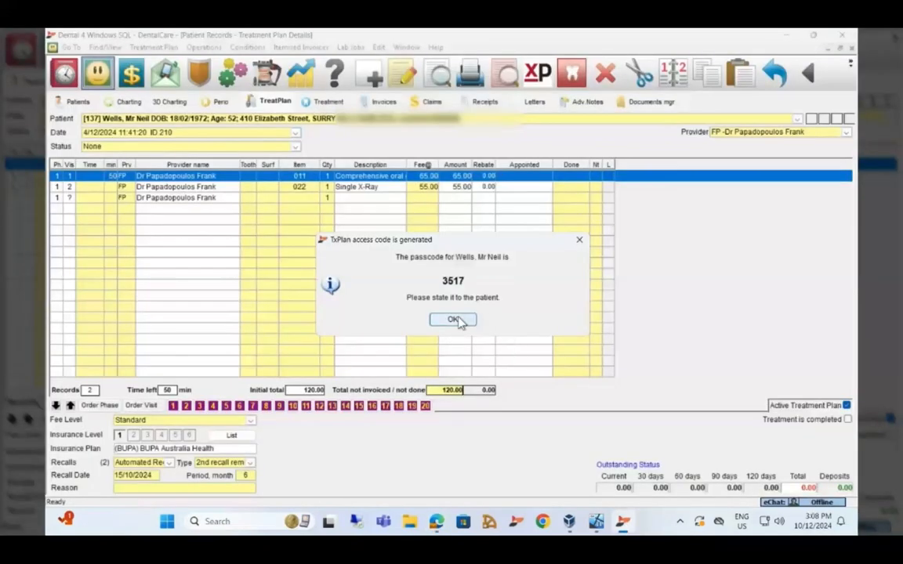
- Retrieve the patient's signed 120.00 treatment plan, review the signature, and exit the viewer
{"action": "left_click", "coordinate": [453, 320]}
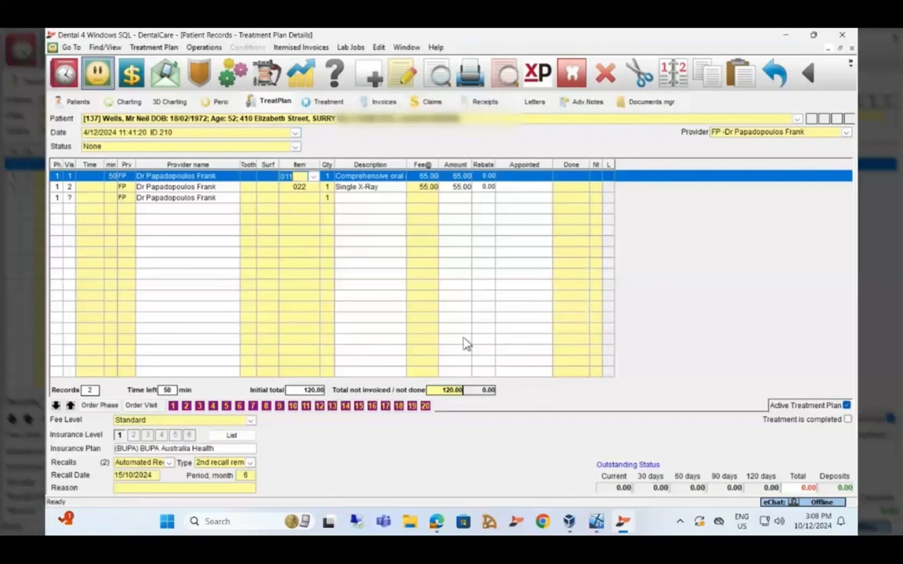
{"action": "left_click", "coordinate": [141, 48]}
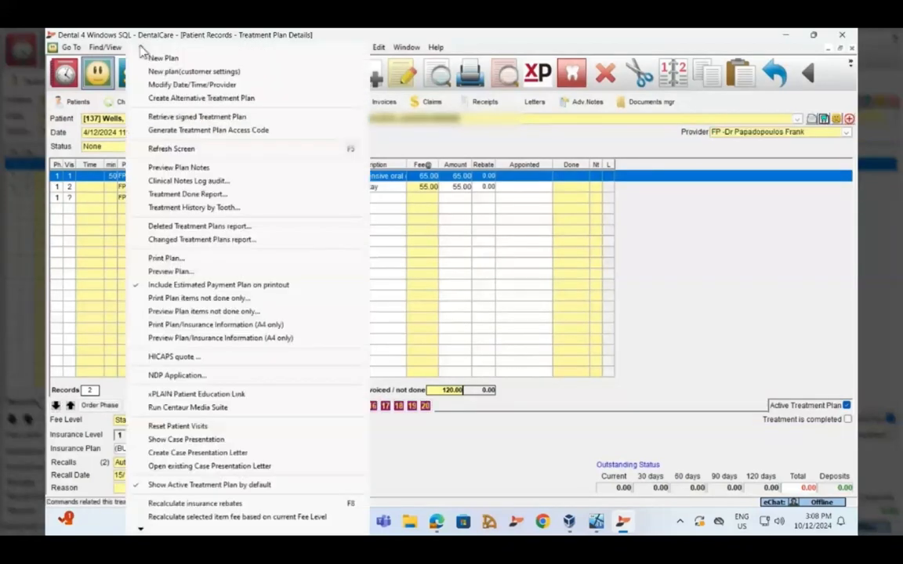
{"action": "left_click", "coordinate": [161, 117]}
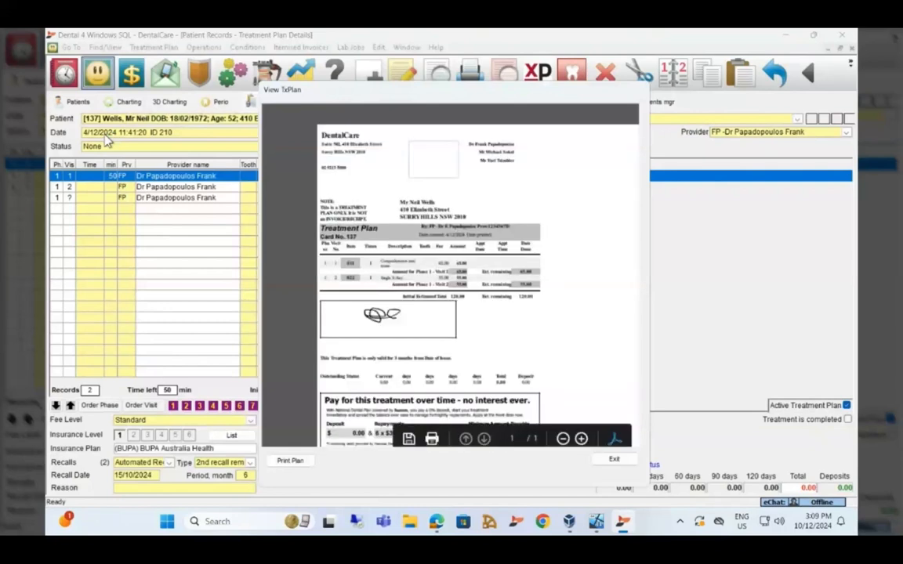
{"action": "scroll", "coordinate": [466, 220], "scroll_direction": "down", "scroll_amount": 3}
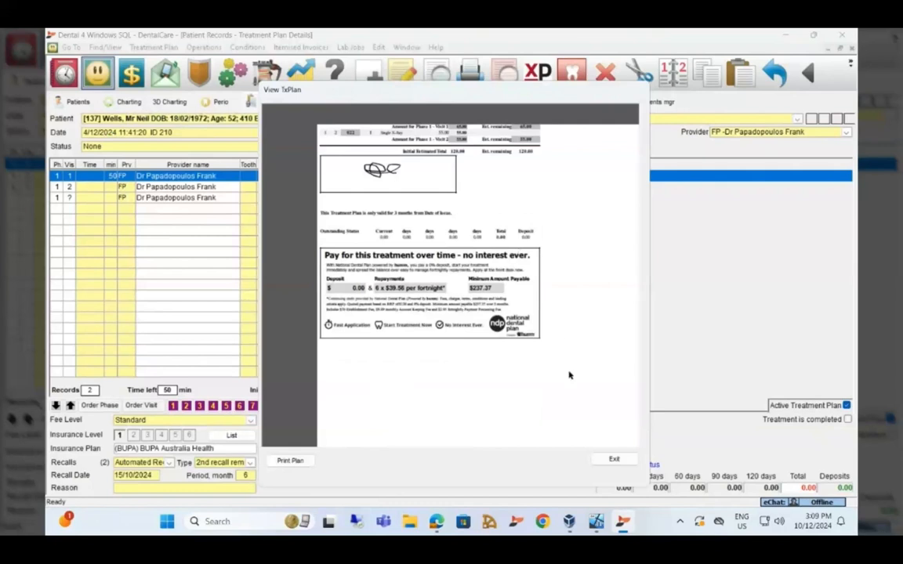
{"action": "left_click", "coordinate": [615, 459]}
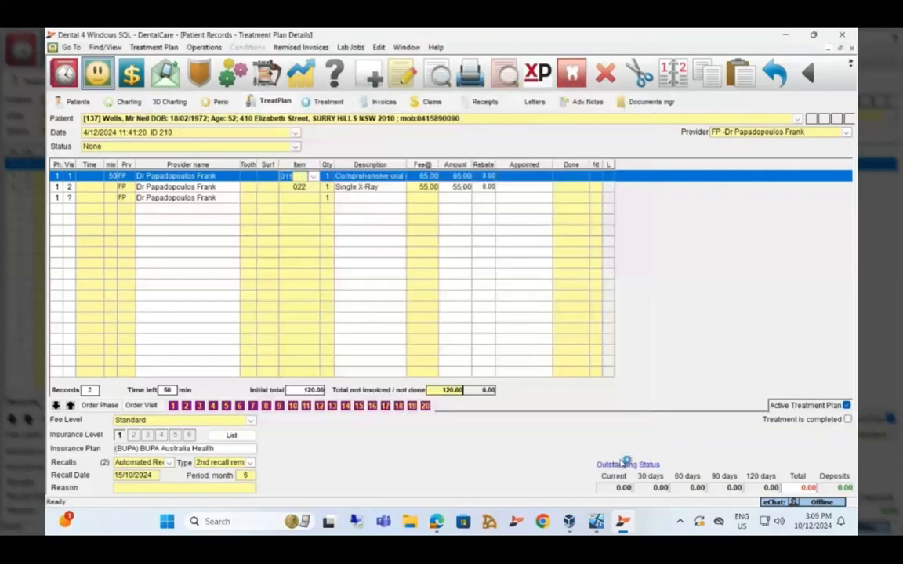
- Show the signed TxPlan PDF dated 10.12.2024 in the patient's documents manager
{"action": "left_click", "coordinate": [642, 102]}
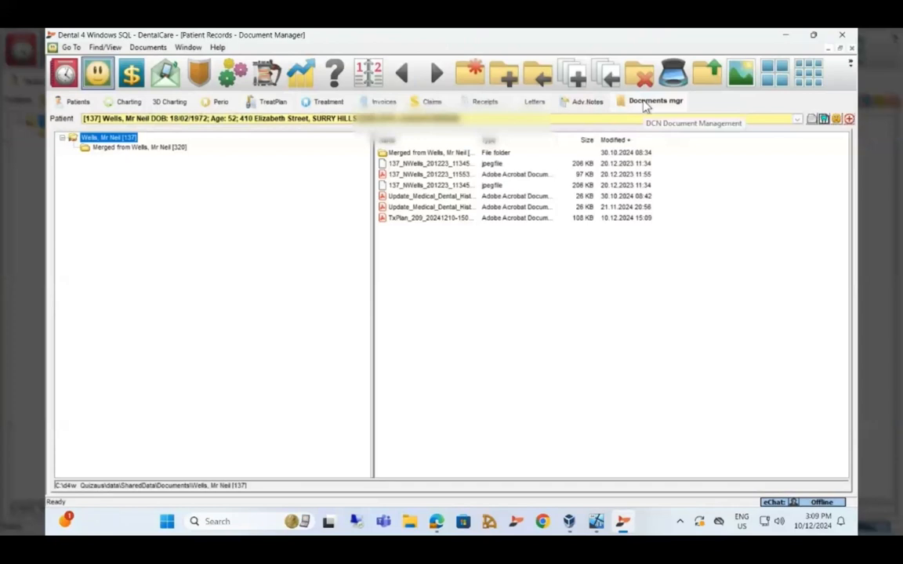
{"action": "left_click", "coordinate": [406, 223]}
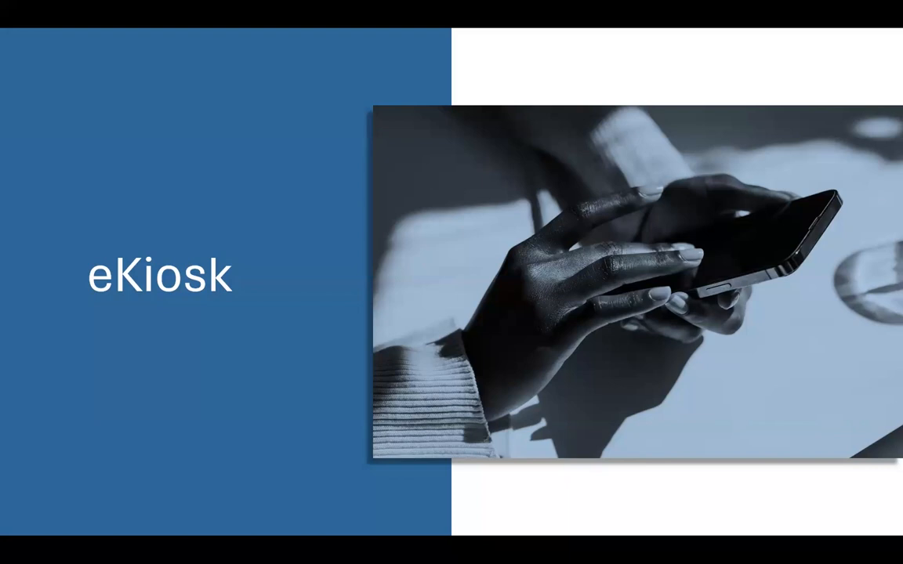
- Advance past the eKiosk 'Enter your details' page to the Dental 4 Windows appointment book for Mon 2/12/2024
{"action": "left_click", "coordinate": [421, 182]}
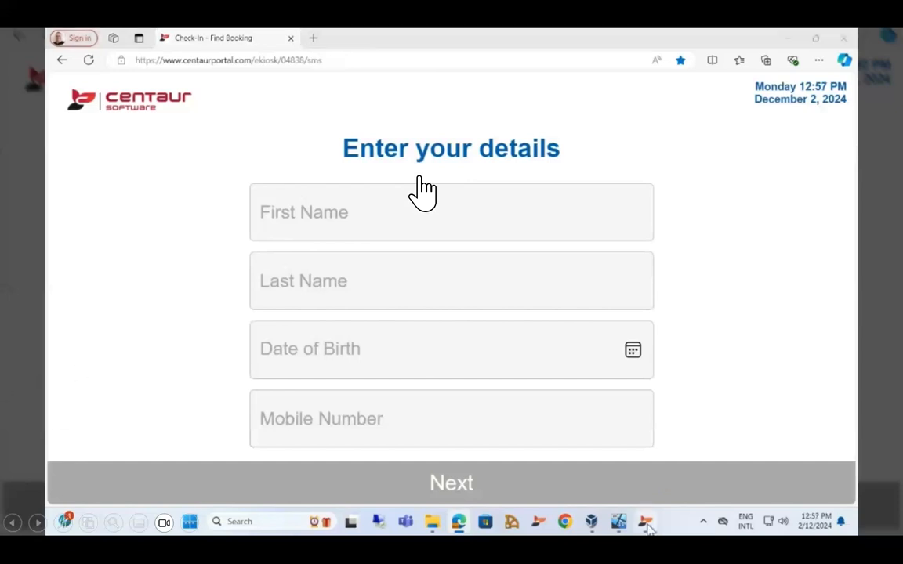
{"action": "key", "text": "alt+Tab"}
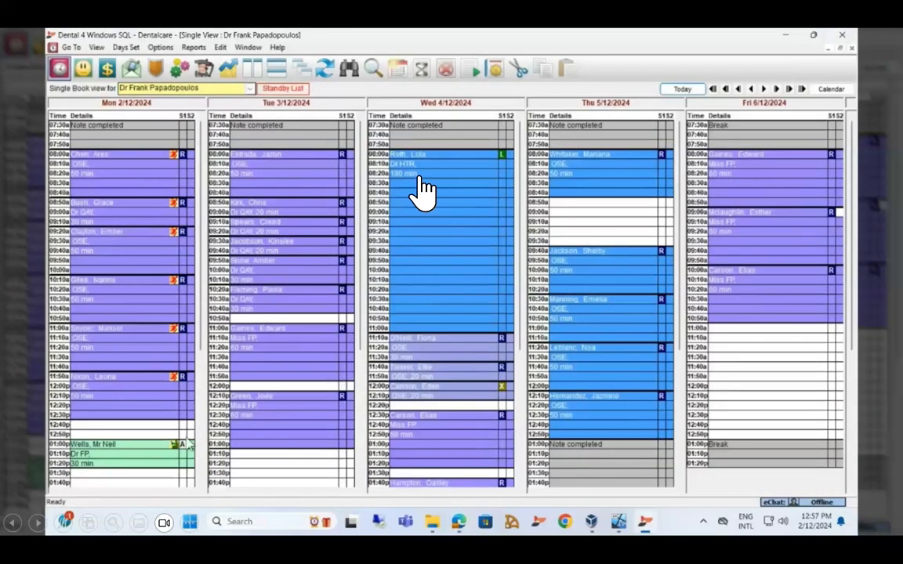